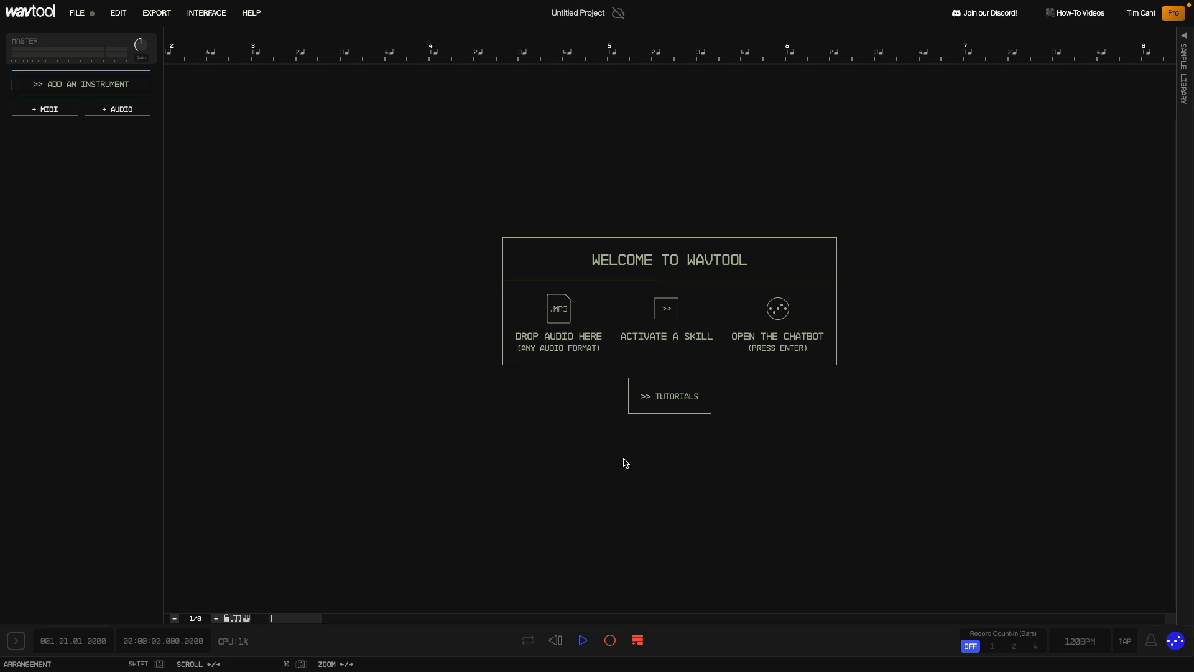
# - Open the chatbot and ask it "What is MIDI?"
pyautogui.press('Return')
pyautogui.write('What is MIDI?')
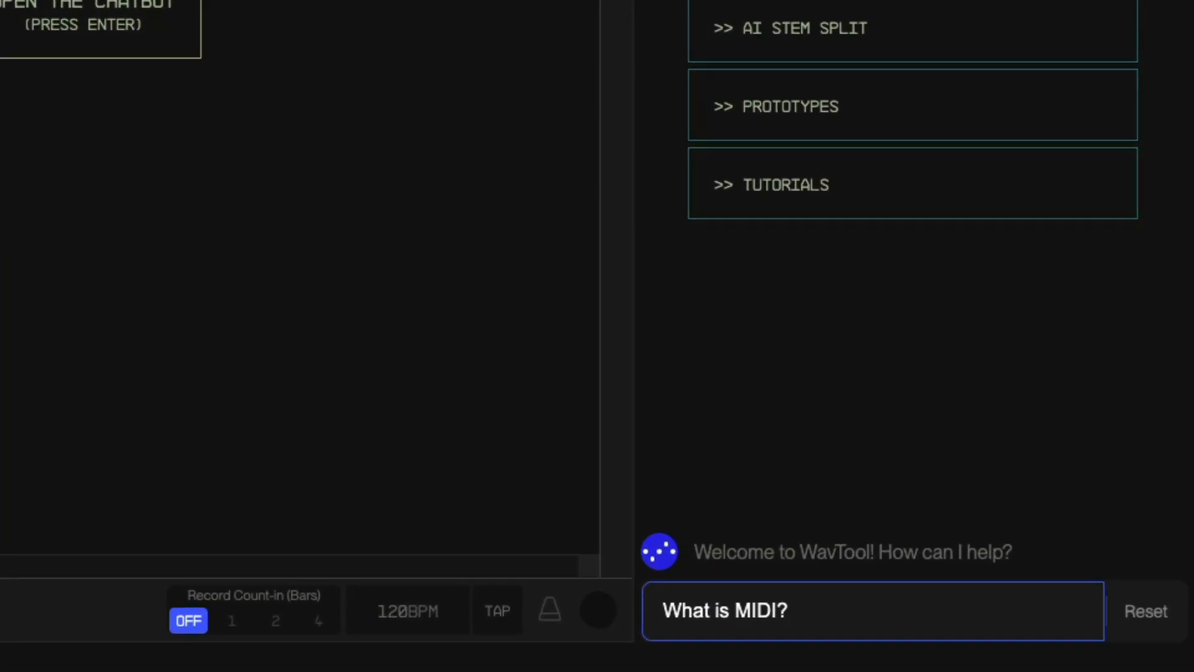
pyautogui.press('Return')
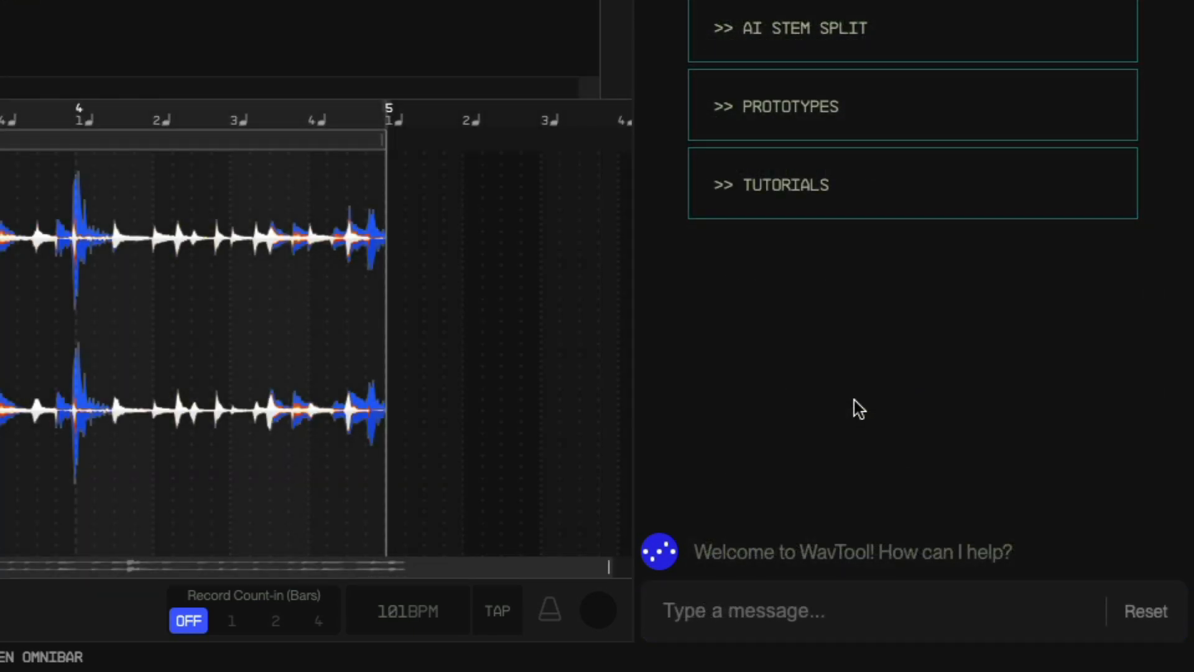
# - Ask the chatbot "How can I make my beat louder?"
pyautogui.click(775, 611)
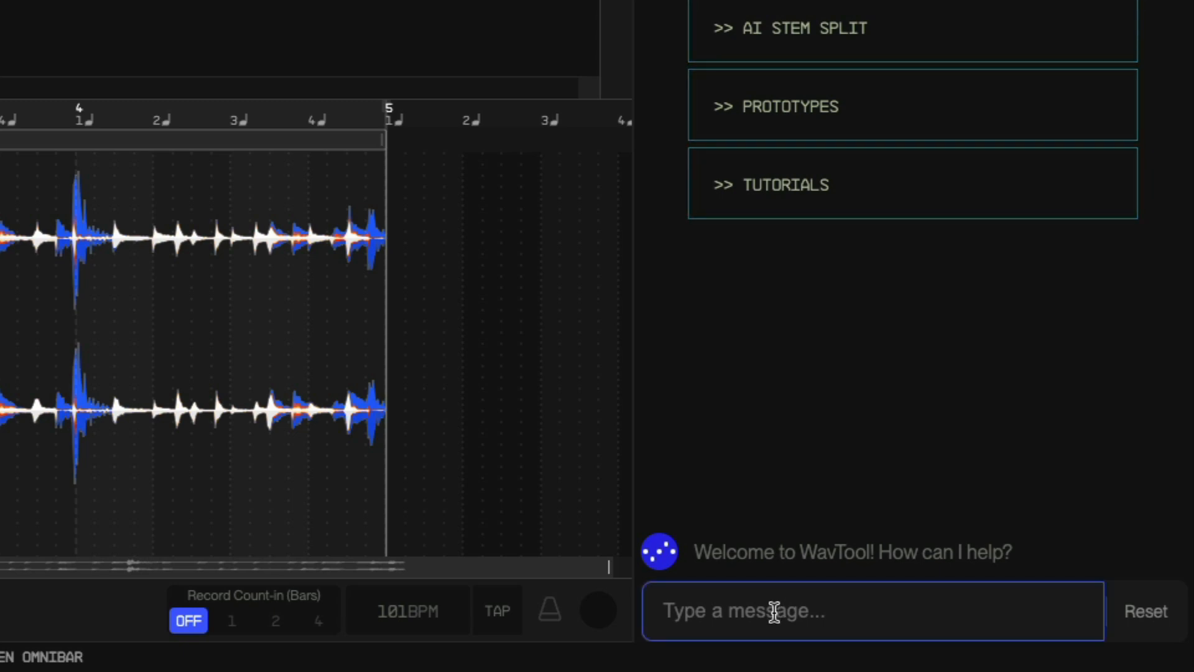
pyautogui.write('How can I make my beat louder?')
pyautogui.press('Return')
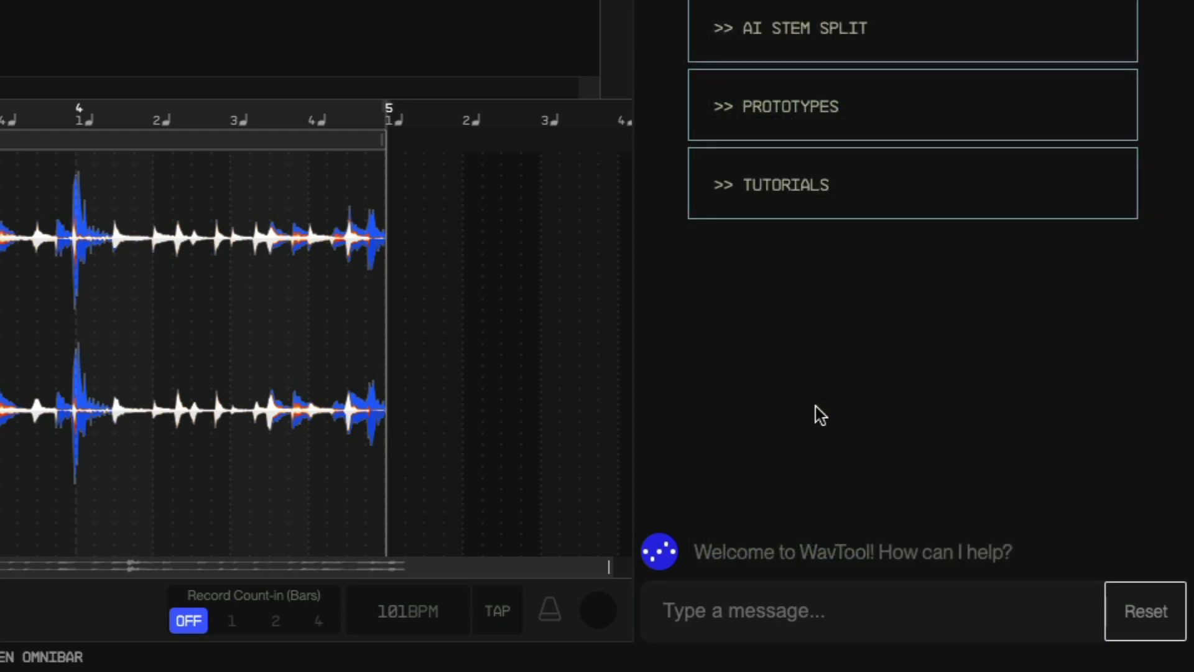
# - Ask the chatbot to "give my beat reverb"
pyautogui.click(822, 593)
pyautogui.write('g')
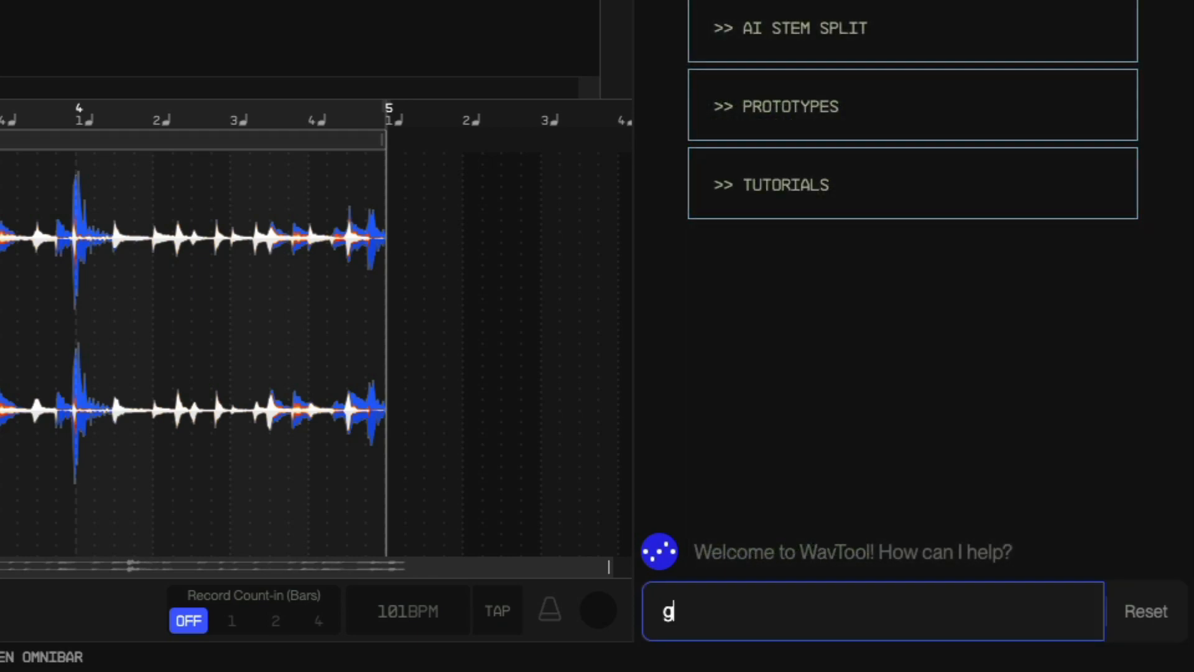
pyautogui.write('ive my beat ')
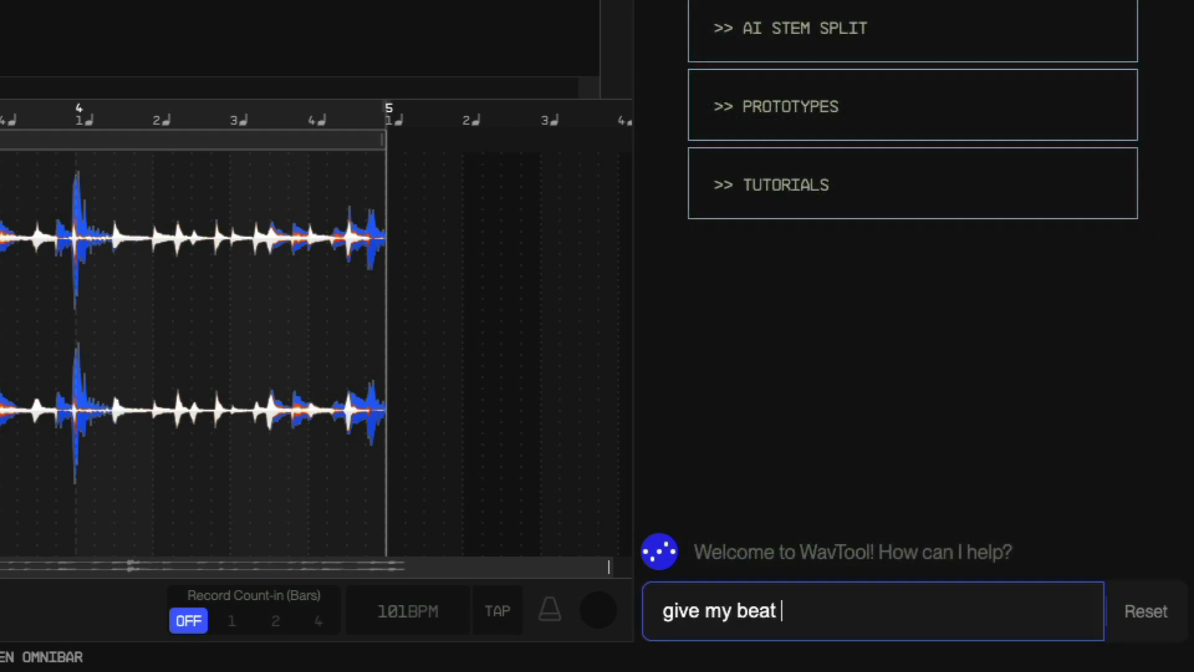
pyautogui.write('reverb')
pyautogui.press('Return')
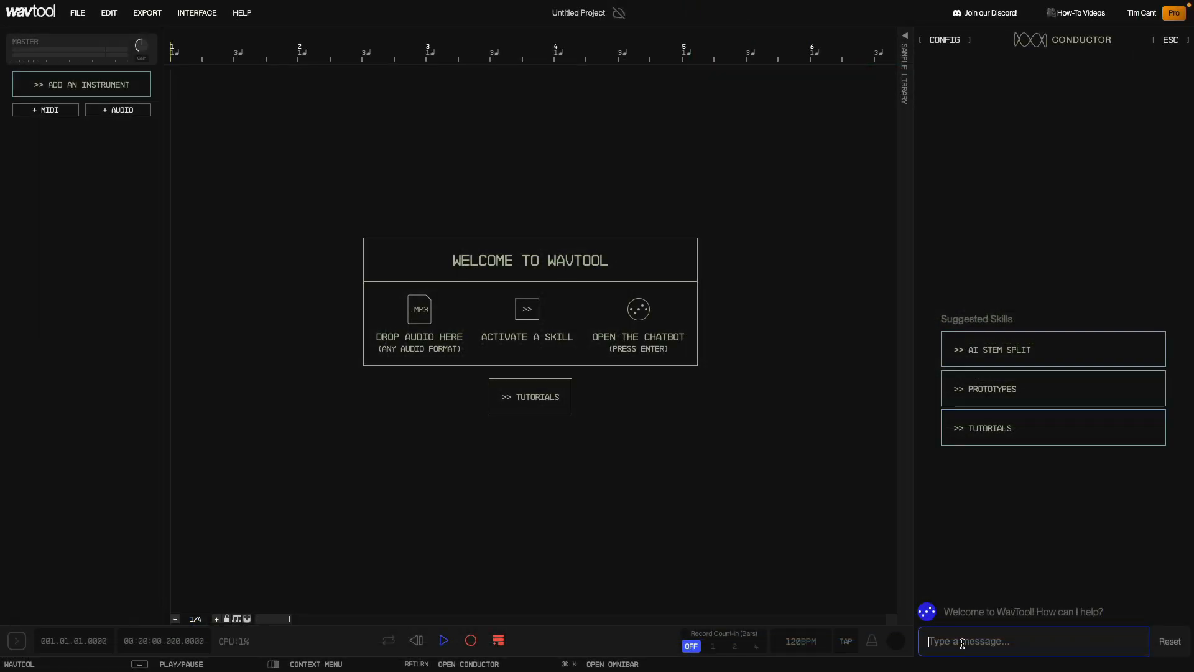
# - Ask the chatbot to "generate me some audio"
pyautogui.write('ge')
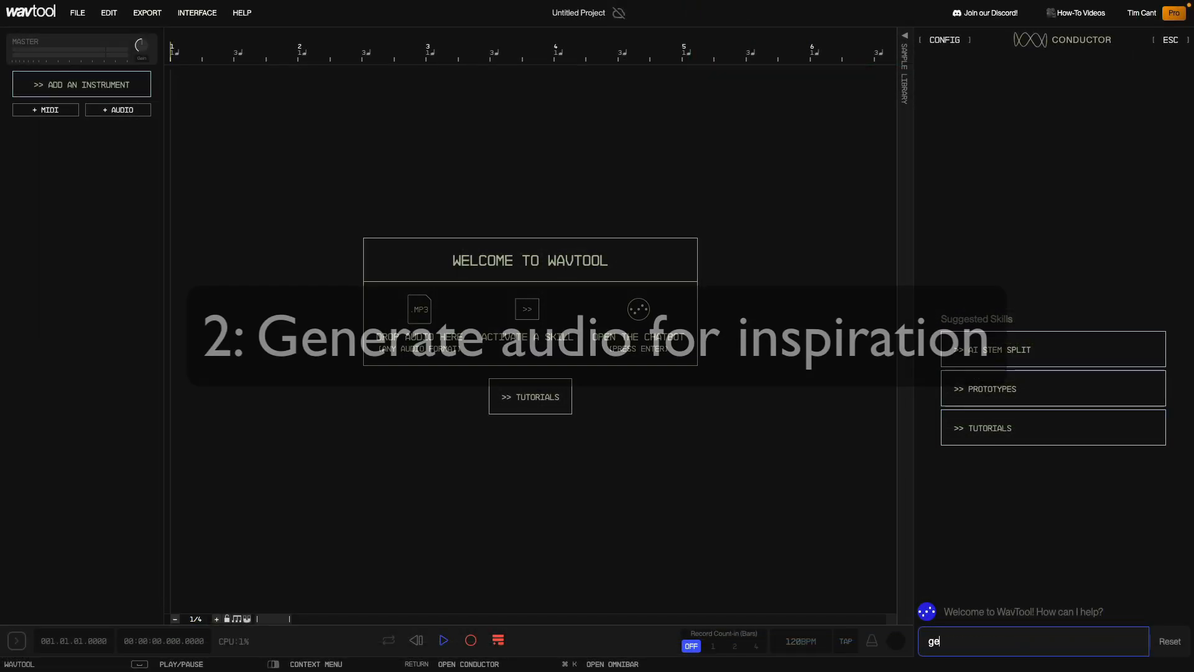
pyautogui.write('nerate me some audio')
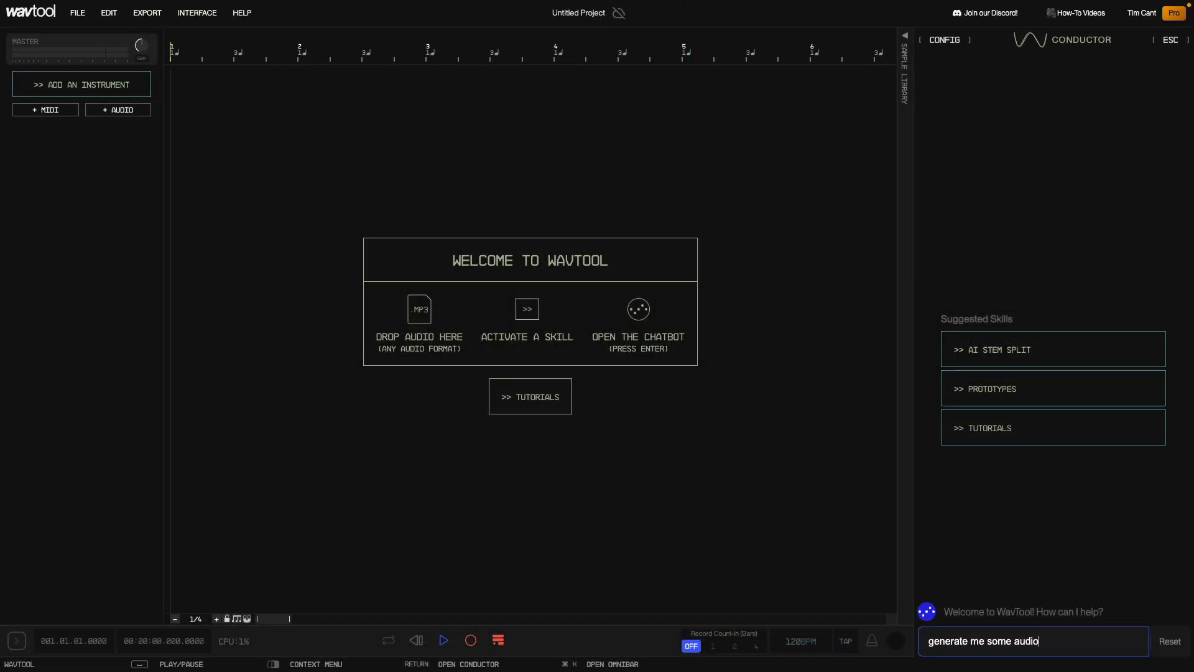
pyautogui.press('Return')
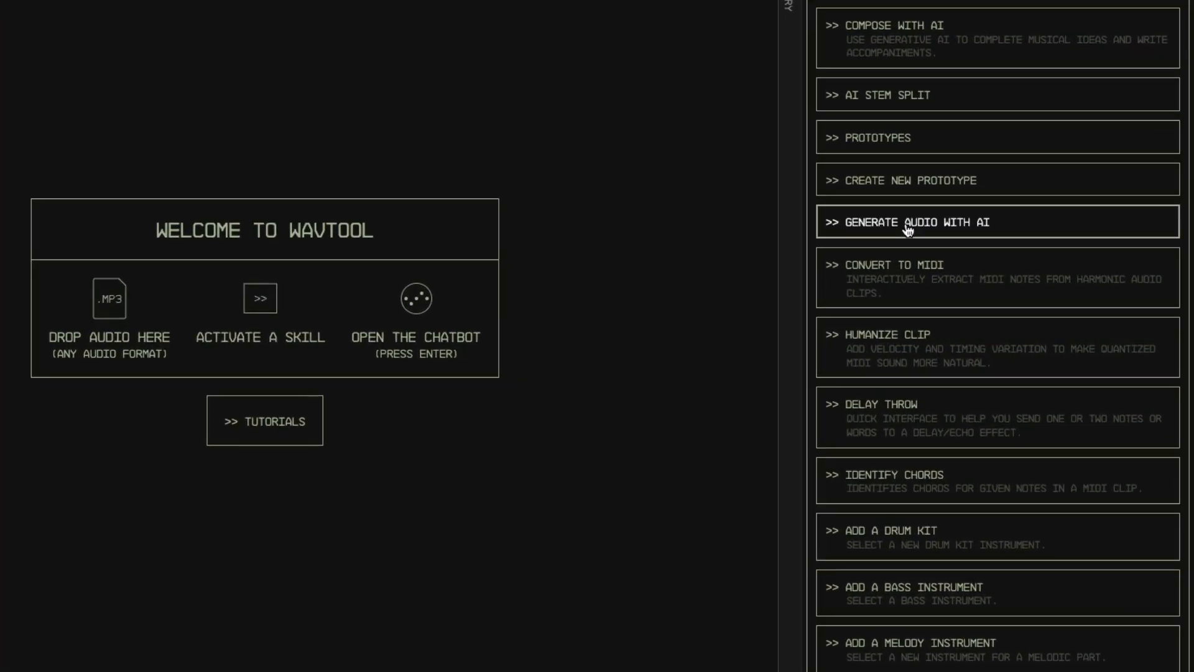
# - Open the Generate Audio with AI skill and submit the prompt "funky horns" to generate a sample
pyautogui.click(907, 228)
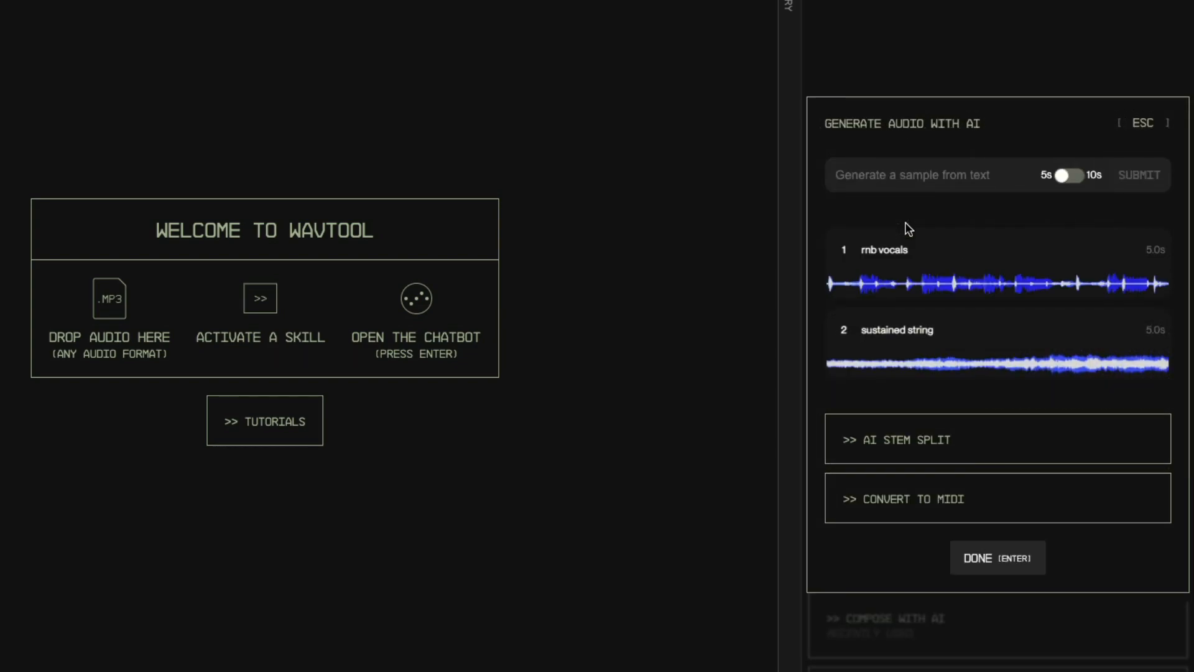
pyautogui.write('t')
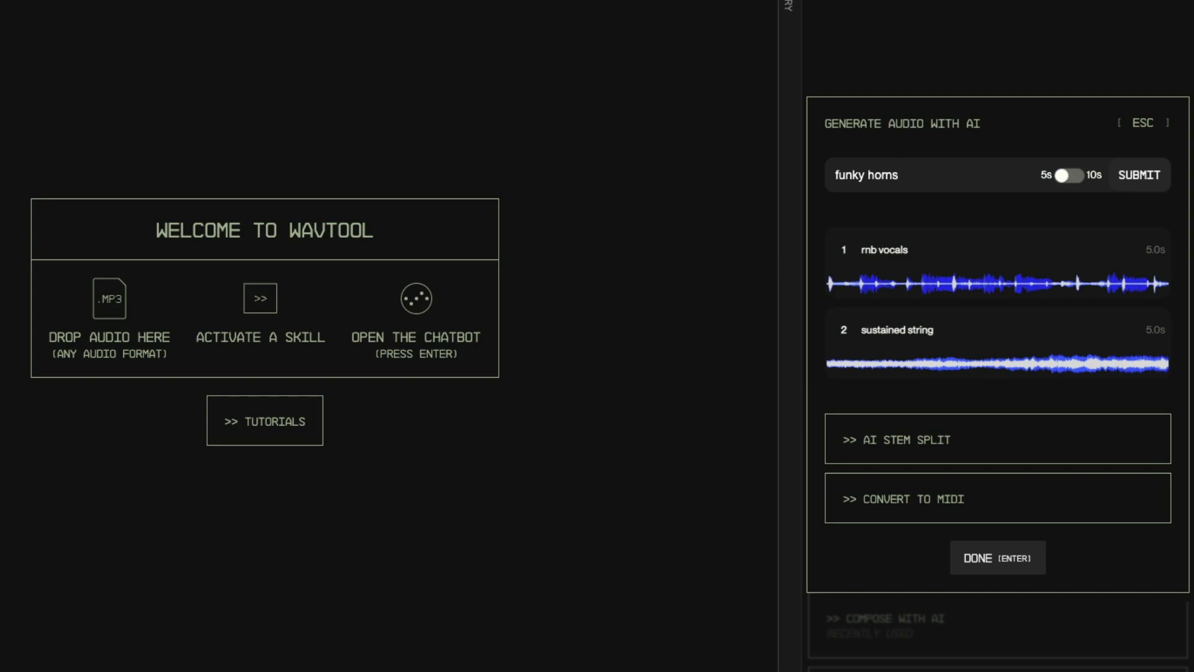
pyautogui.press('Return')
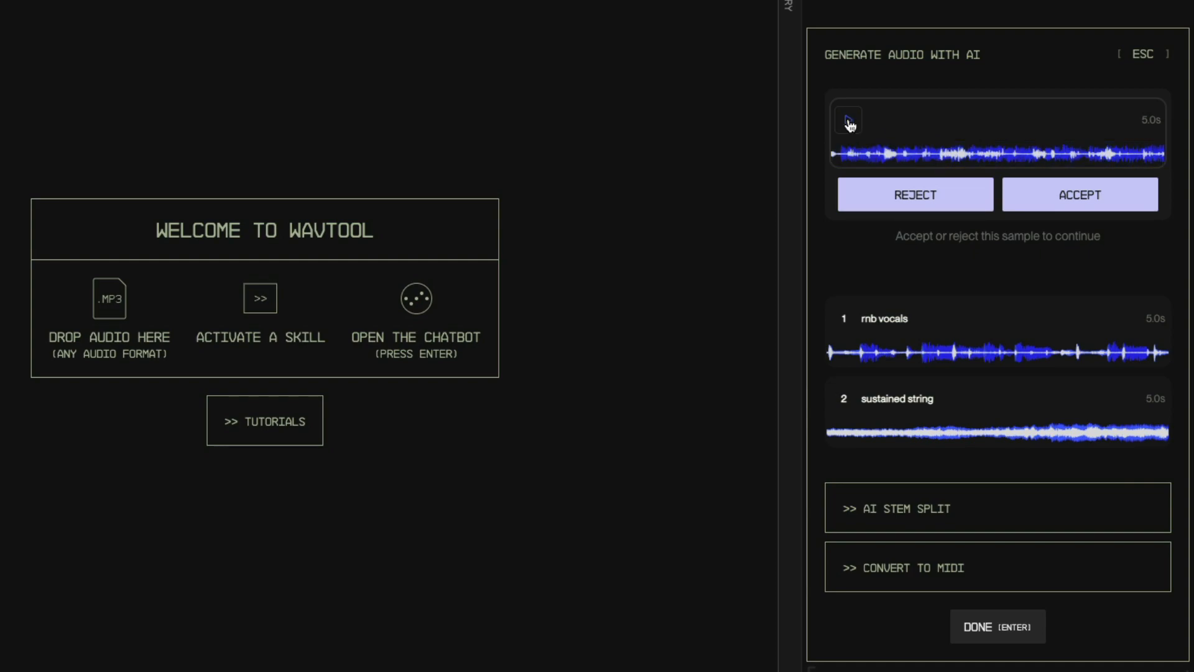
# - Reject the first generated sample
pyautogui.click(927, 196)
pyautogui.moveTo(930, 174); pyautogui.dragTo(847, 165)
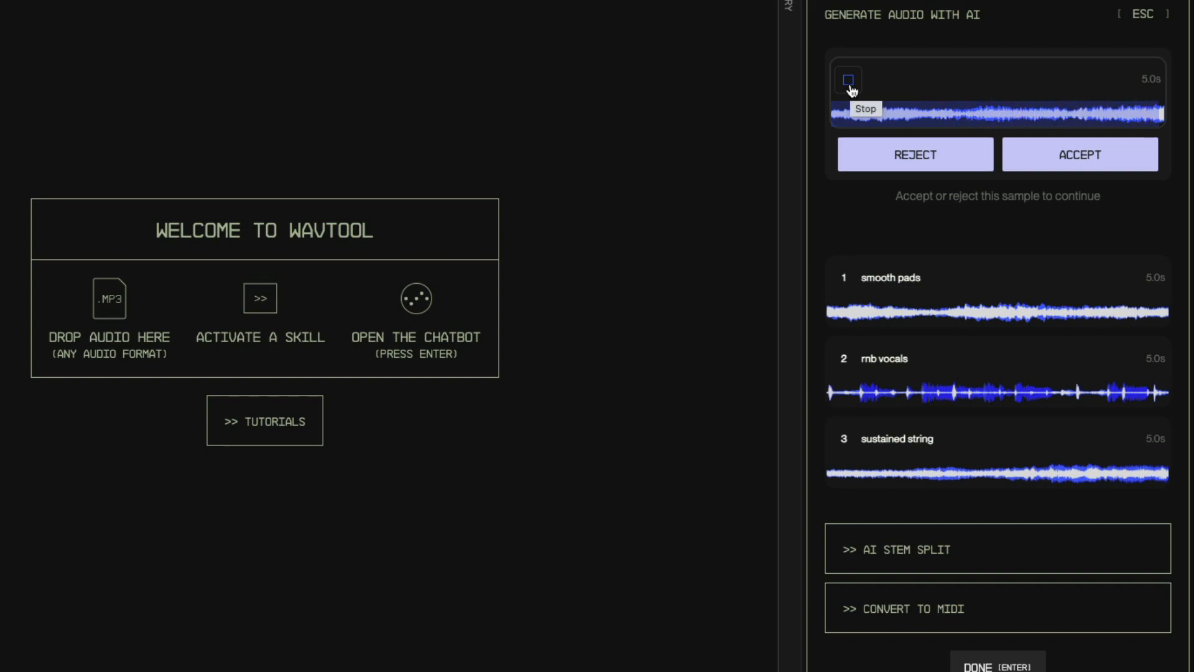
# - Accept the newly generated sample and drag it into the arrangement
pyautogui.click(1047, 156)
pyautogui.moveTo(1003, 179); pyautogui.dragTo(245, 104)
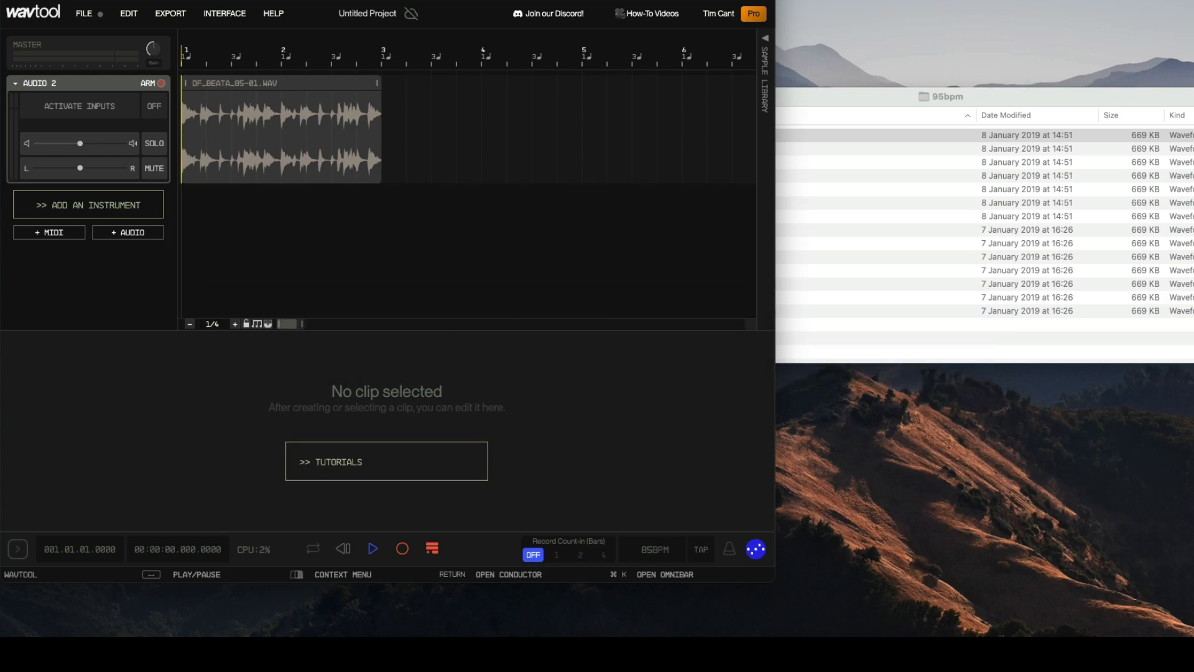
# - Play the beat and drag the DF_70SSTRAT_95-A.WAV loop from Finder onto a new audio track
pyautogui.press('space')
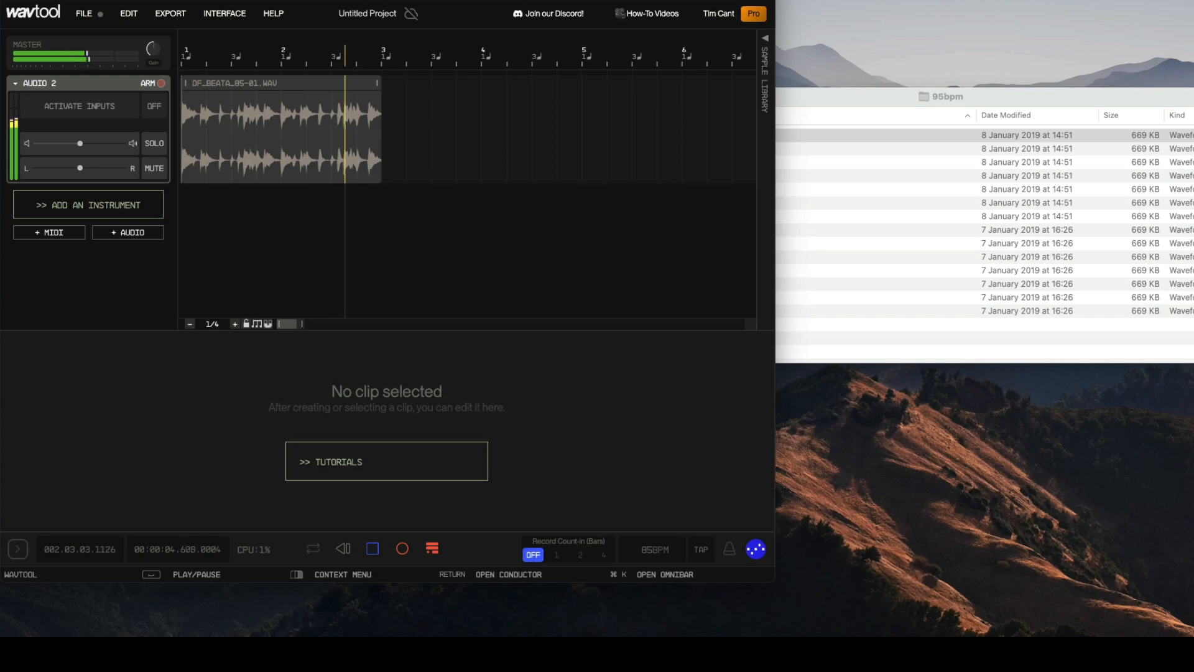
pyautogui.click(812, 92)
pyautogui.moveTo(735, 138); pyautogui.dragTo(193, 228)
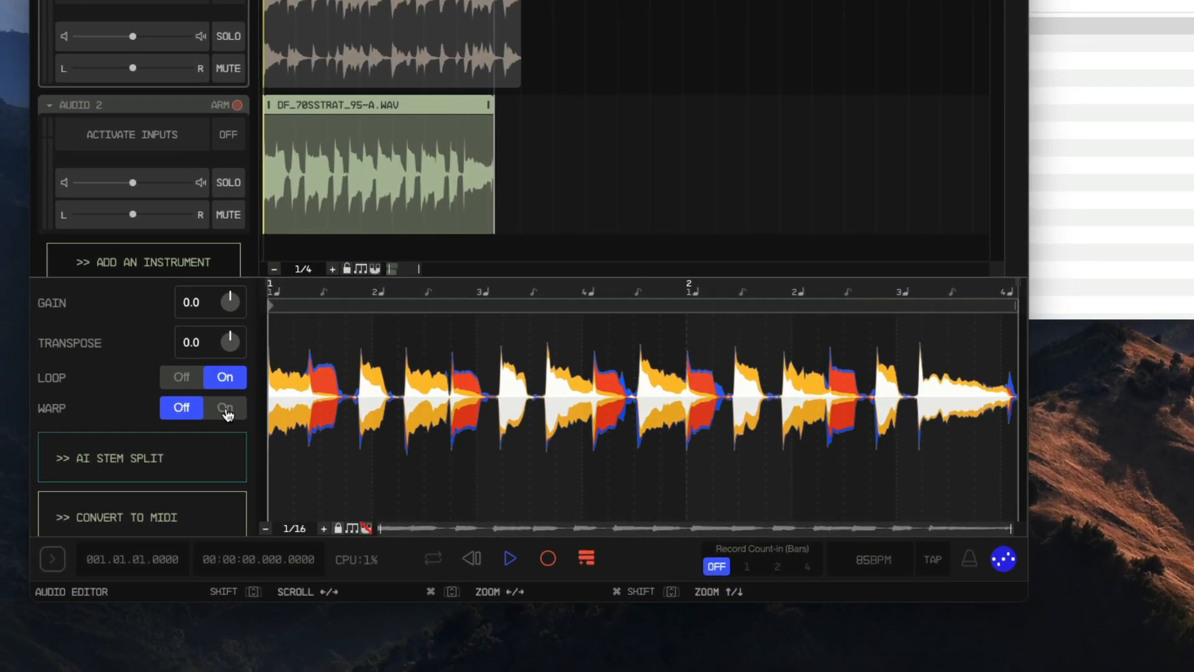
# - Turn on Warp for the guitar clip, adjust its source BPM and transpose, and play it back
pyautogui.click(225, 409)
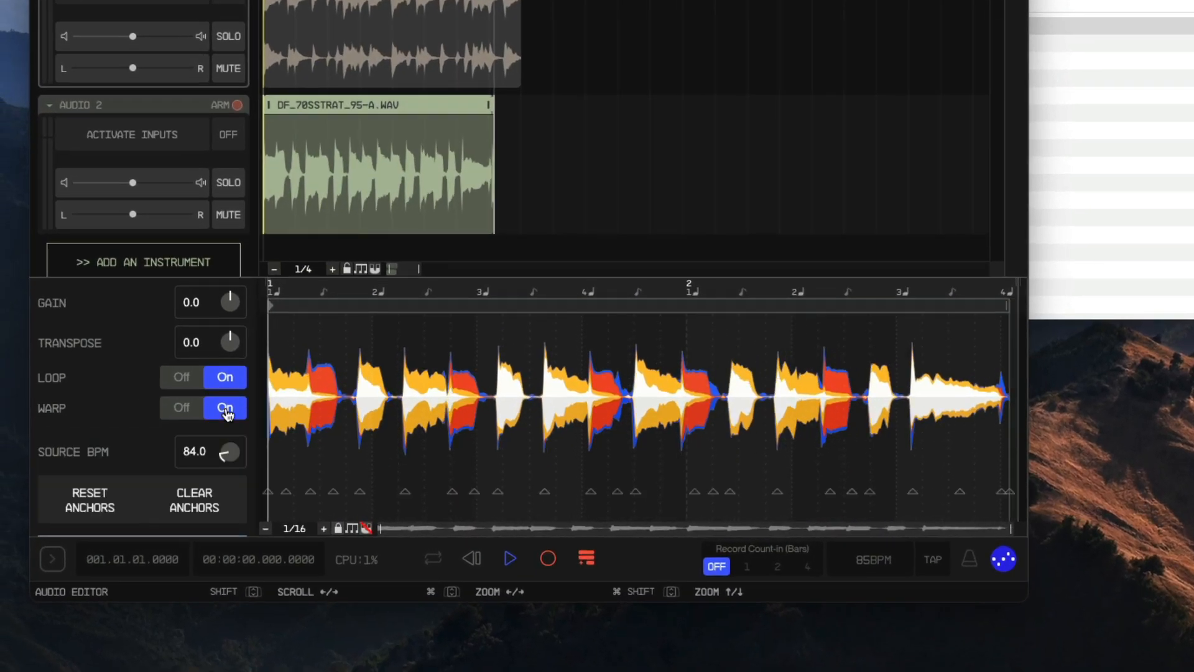
pyautogui.moveTo(227, 452); pyautogui.dragTo(226, 452)
pyautogui.moveTo(227, 344); pyautogui.dragTo(227, 347)
pyautogui.press('space')
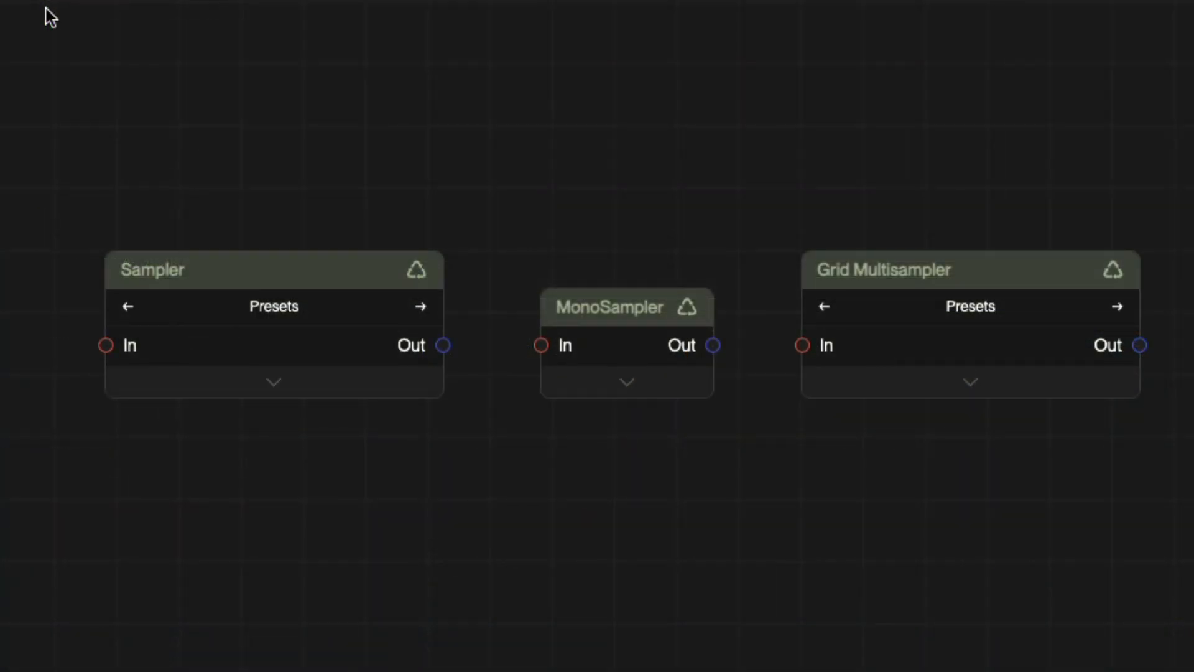
# - Examine the Sampler, MonoSampler and Grid Multisampler devices one by one
pyautogui.click(223, 269)
pyautogui.click(621, 307)
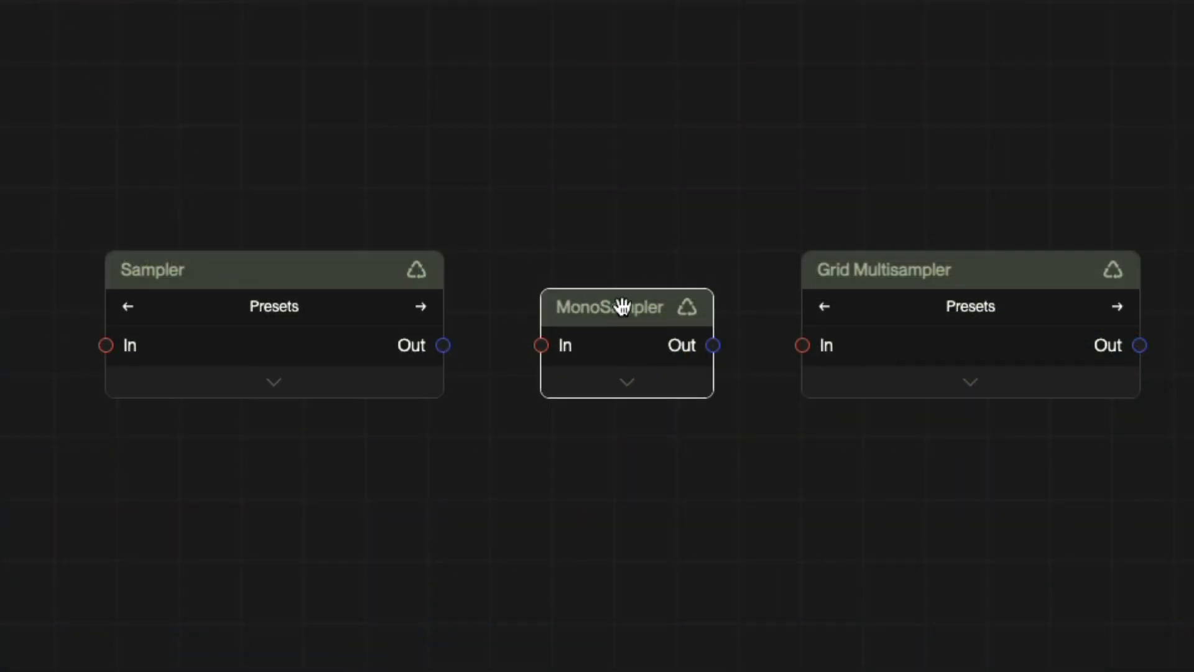
pyautogui.click(993, 269)
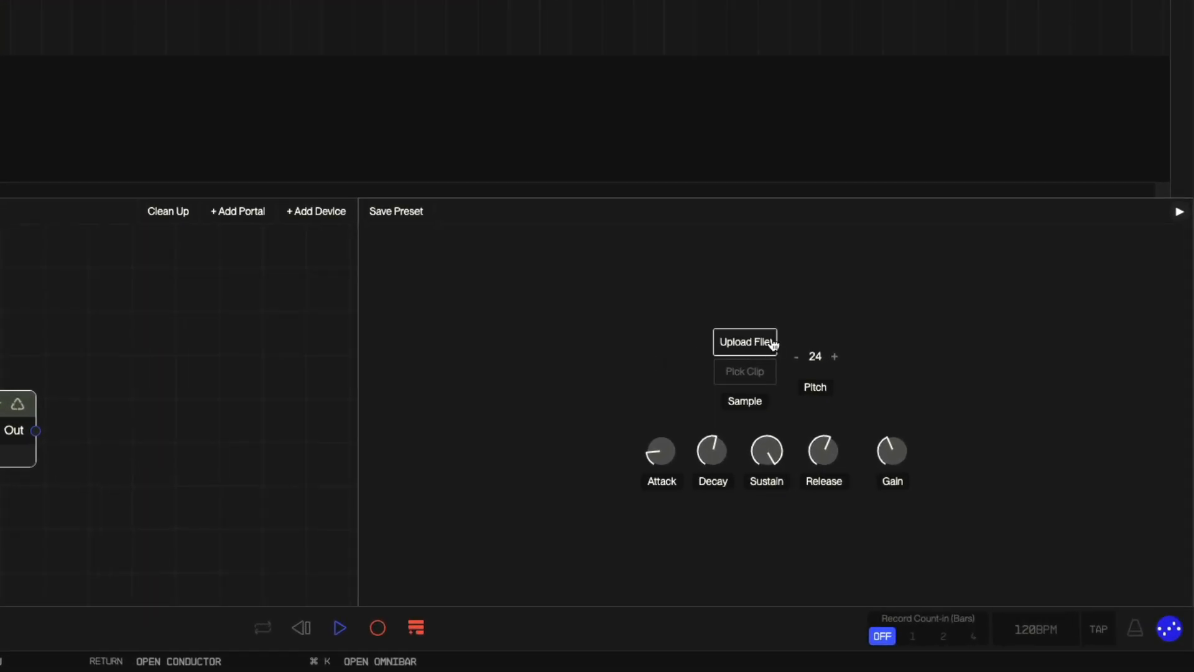
# - Load the DOUBLEBASS one-shot clip into the MonoSampler by picking it from the arrangement
pyautogui.click(755, 378)
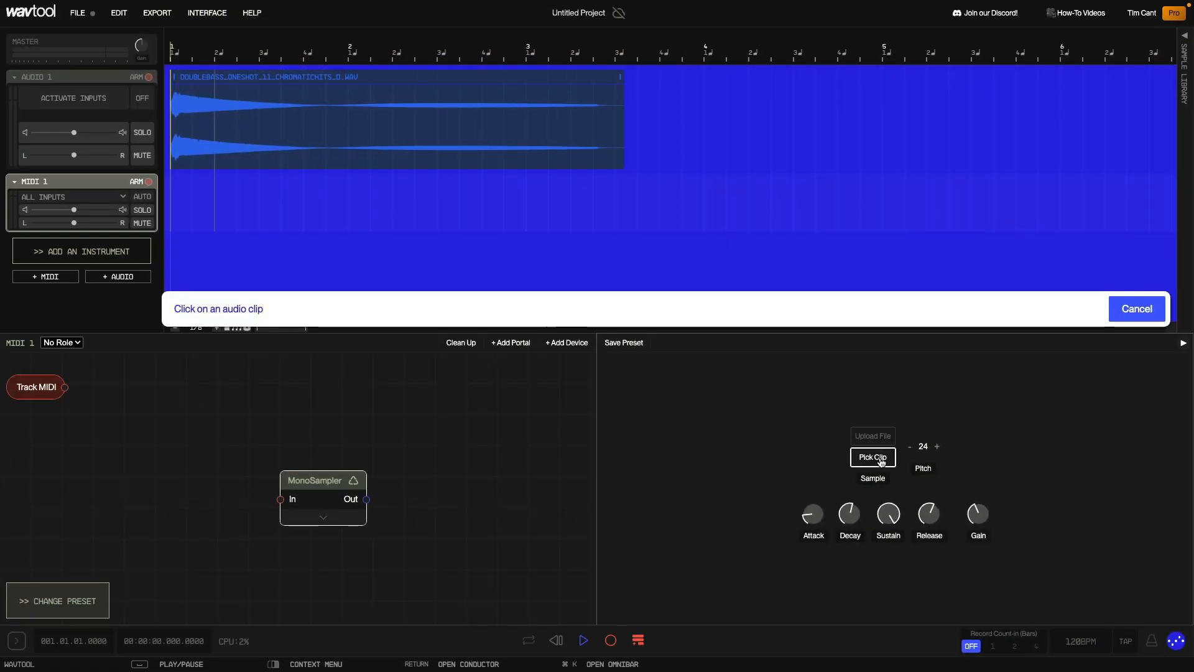
pyautogui.click(297, 79)
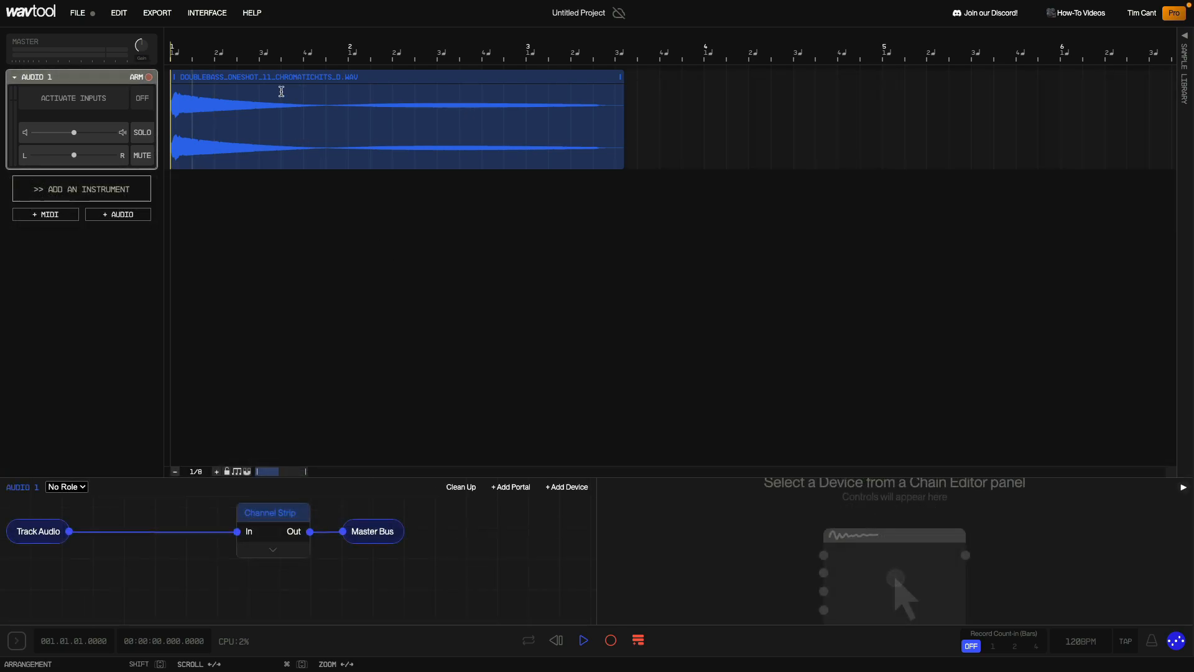
# - Open the double bass clip's context menu to review its options
pyautogui.rightClick(281, 91)
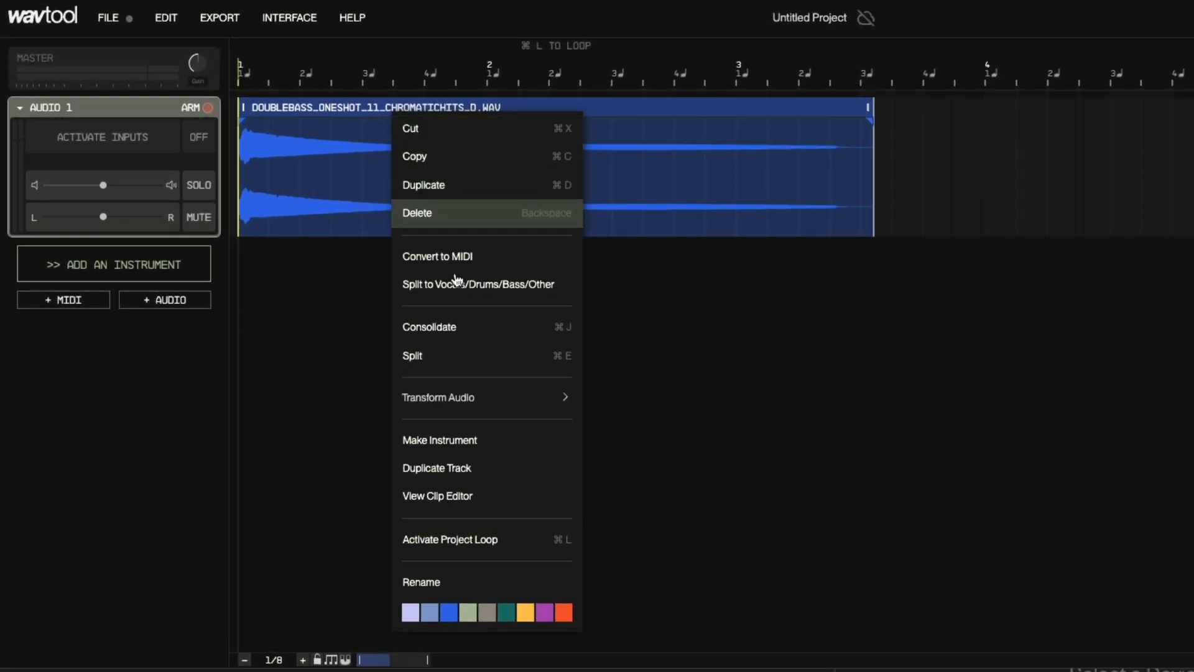
pyautogui.click(514, 441)
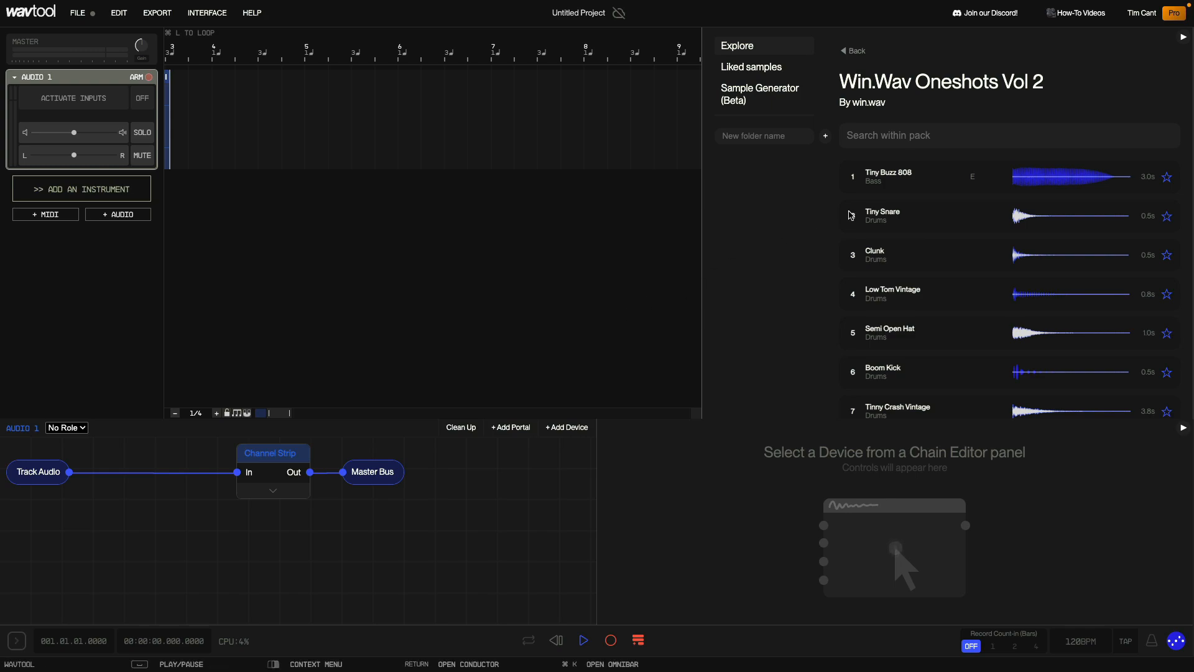
# - Drag the Tiny Buzz 808 one-shot and the generated sweet strings sample from the sample library into the project
pyautogui.moveTo(900, 175); pyautogui.dragTo(124, 272)
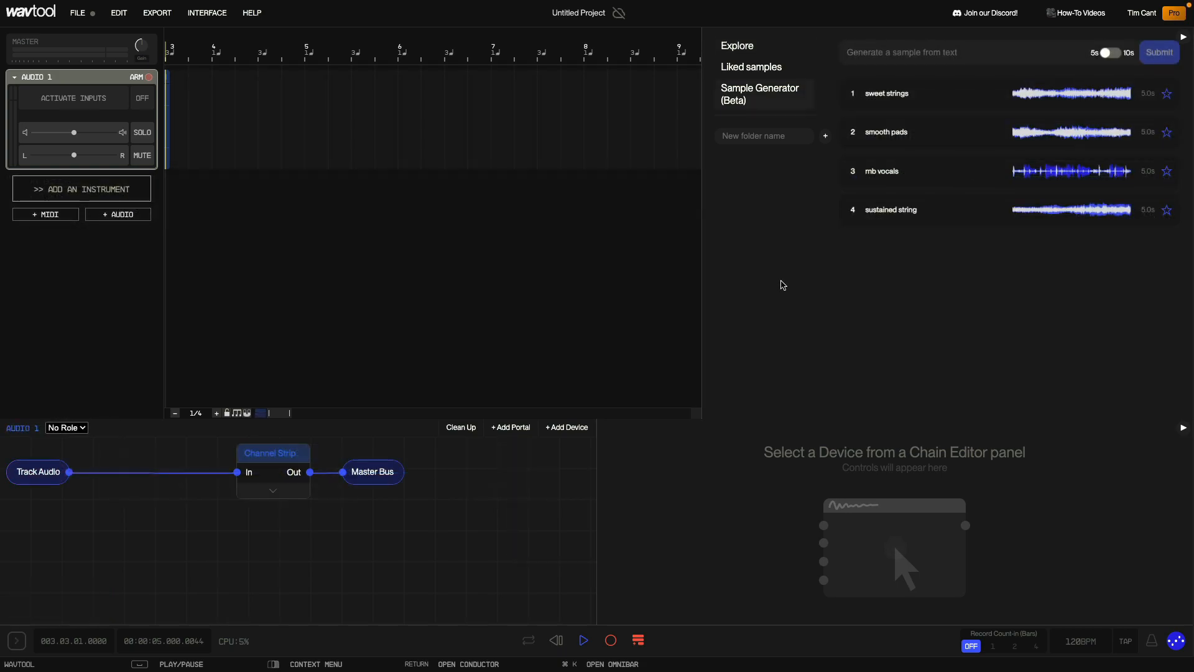
pyautogui.moveTo(880, 93); pyautogui.dragTo(96, 264)
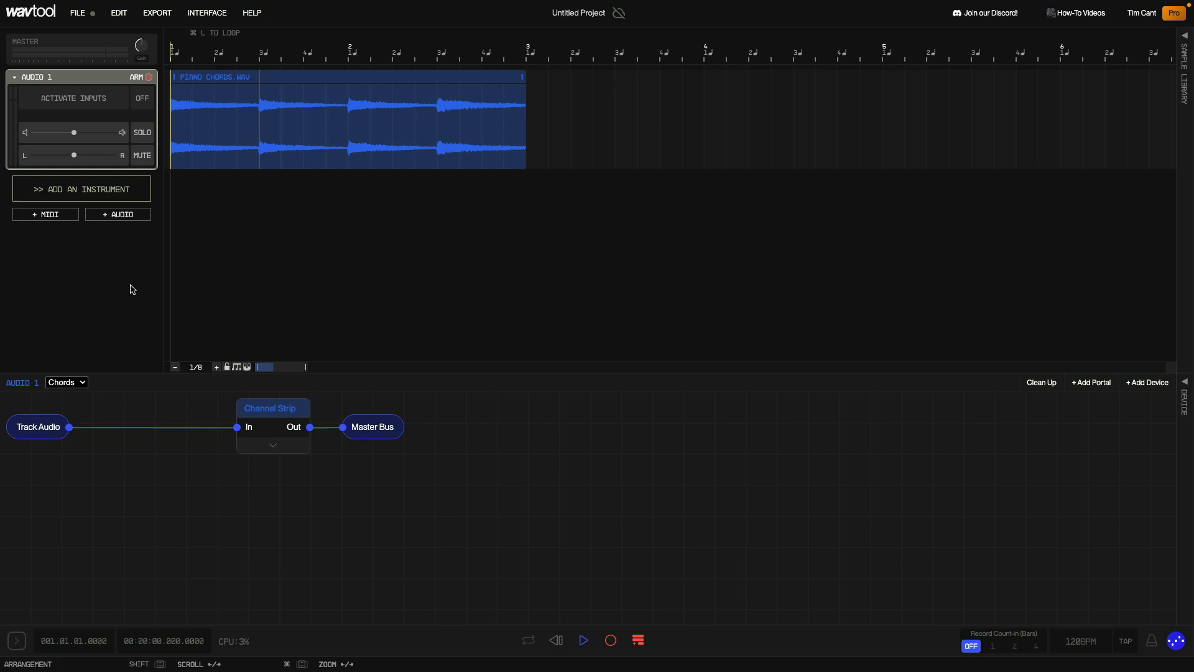
# - Play back the PIANO CHORDS clip and convert it to MIDI
pyautogui.press('space')
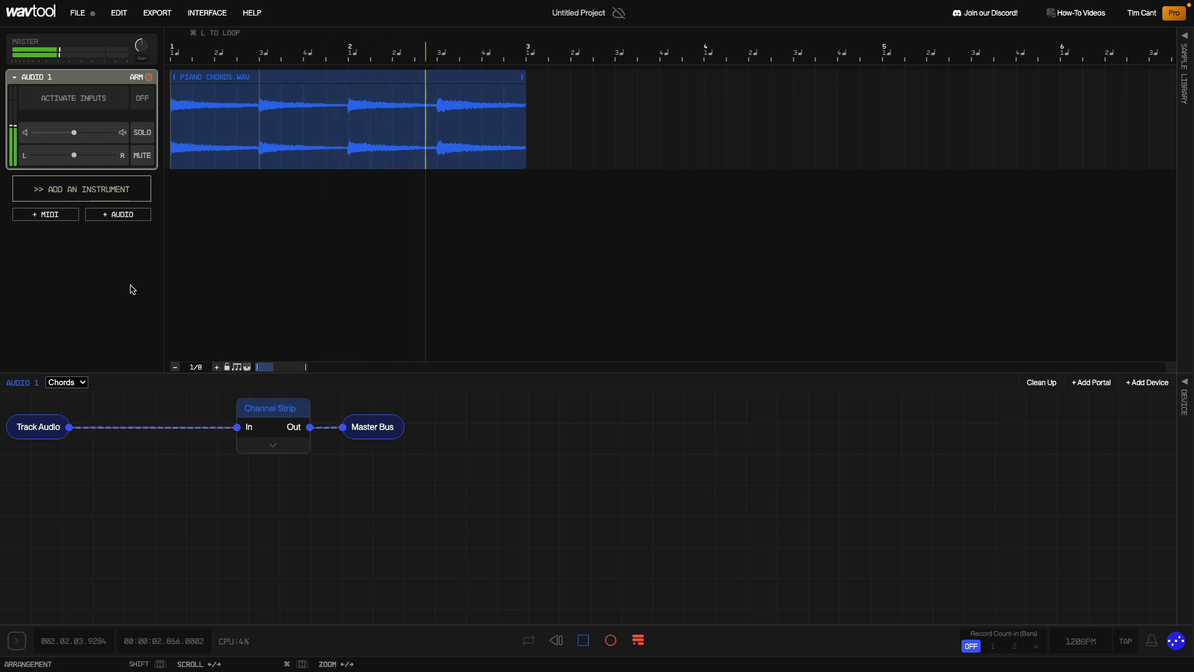
pyautogui.press('space')
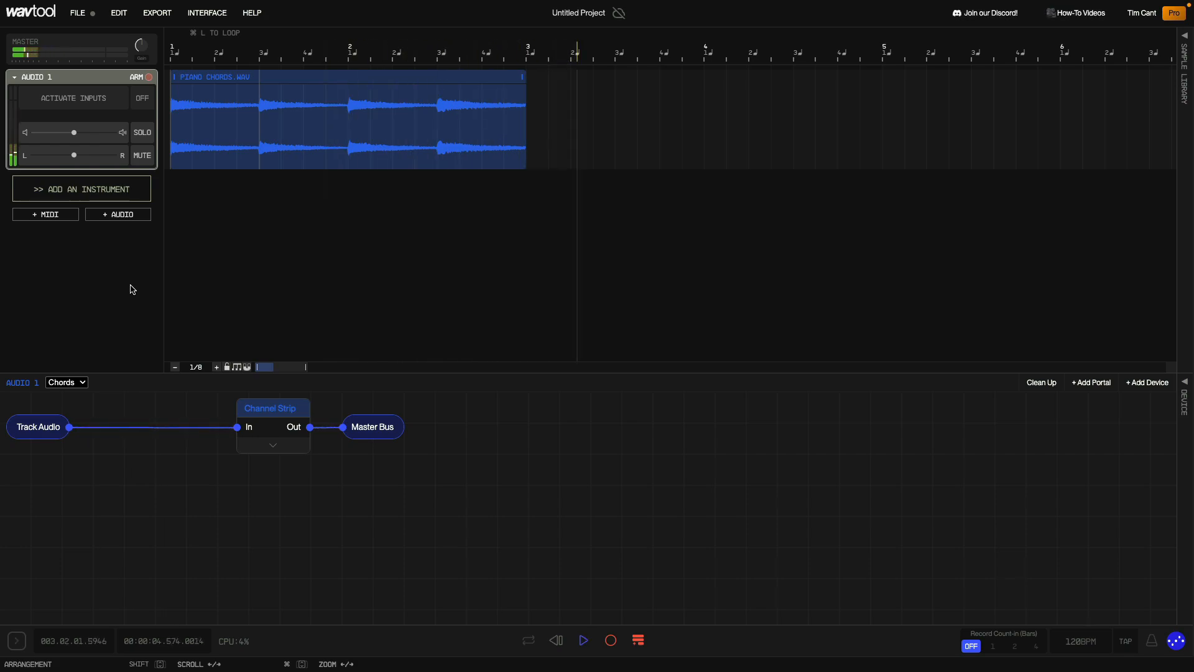
pyautogui.rightClick(332, 81)
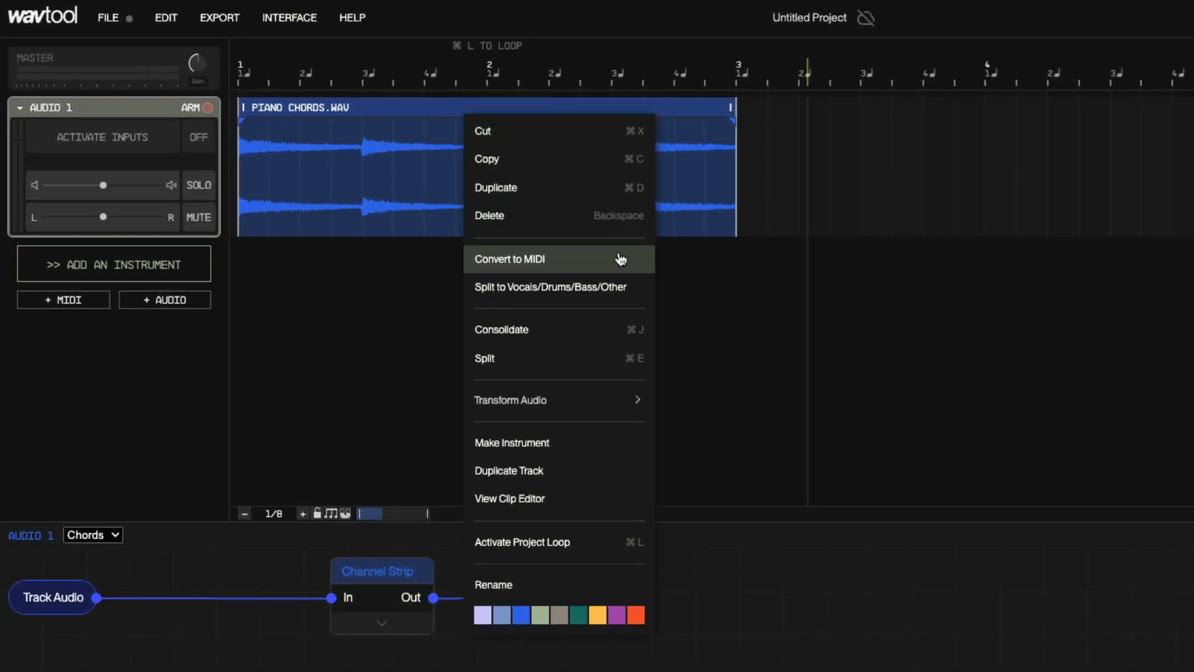
pyautogui.click(573, 240)
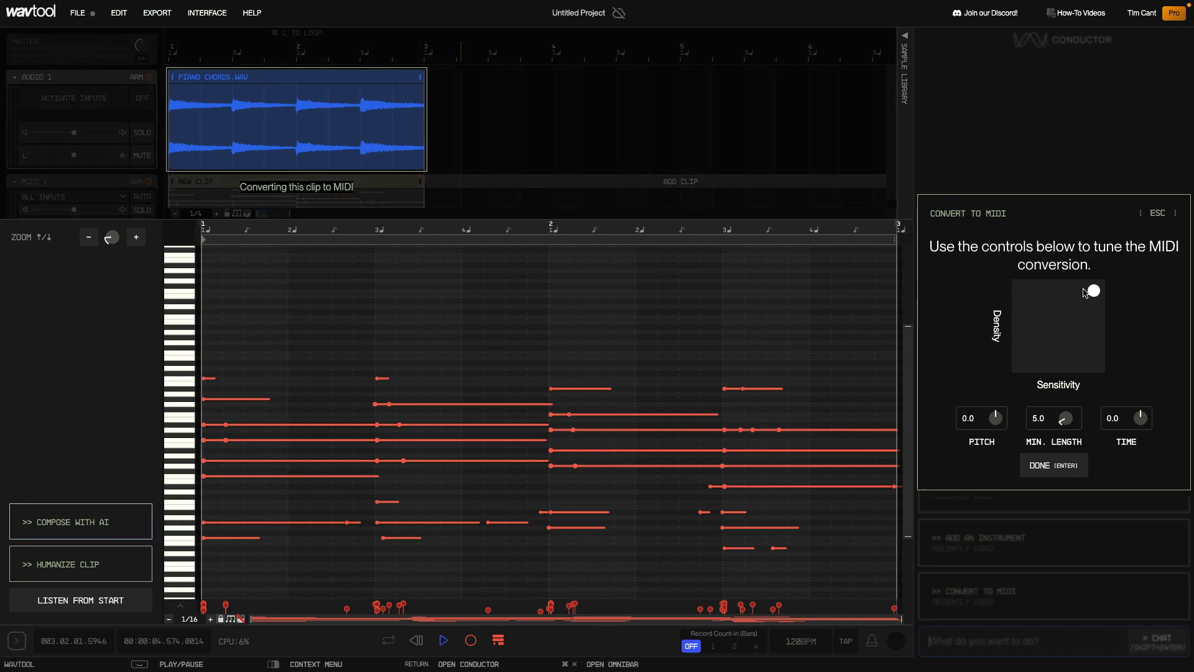
# - Adjust the conversion's density and sensitivity, then open the resulting E PIANO track's device chain
pyautogui.moveTo(1091, 293); pyautogui.dragTo(1035, 313)
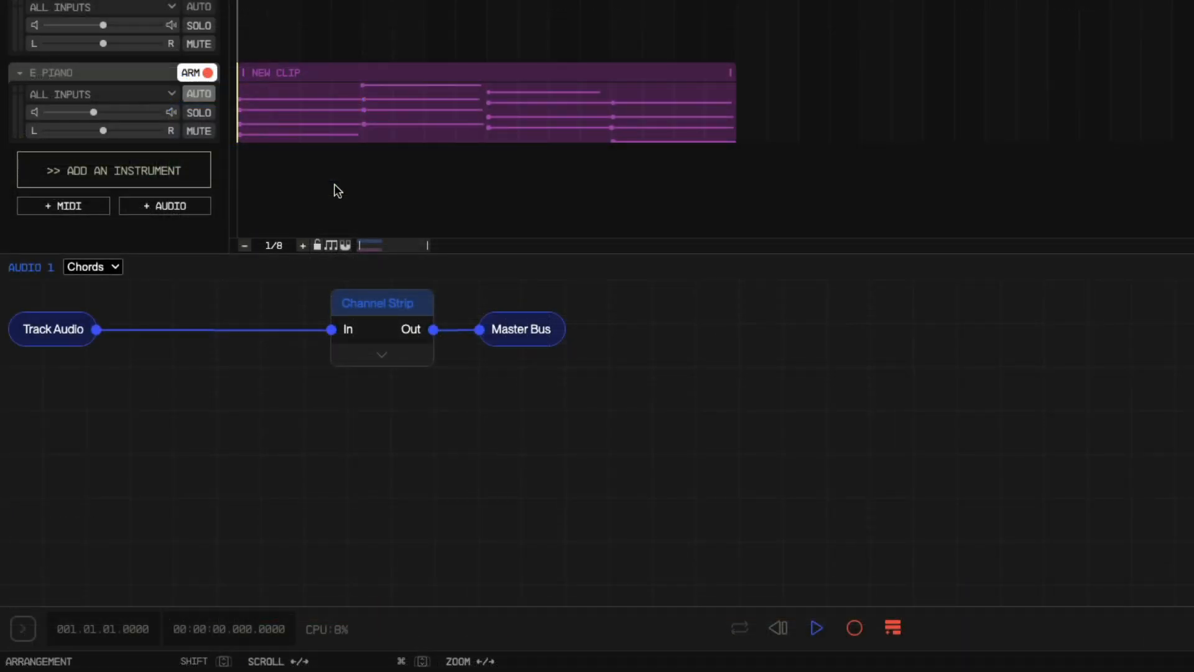
pyautogui.click(139, 73)
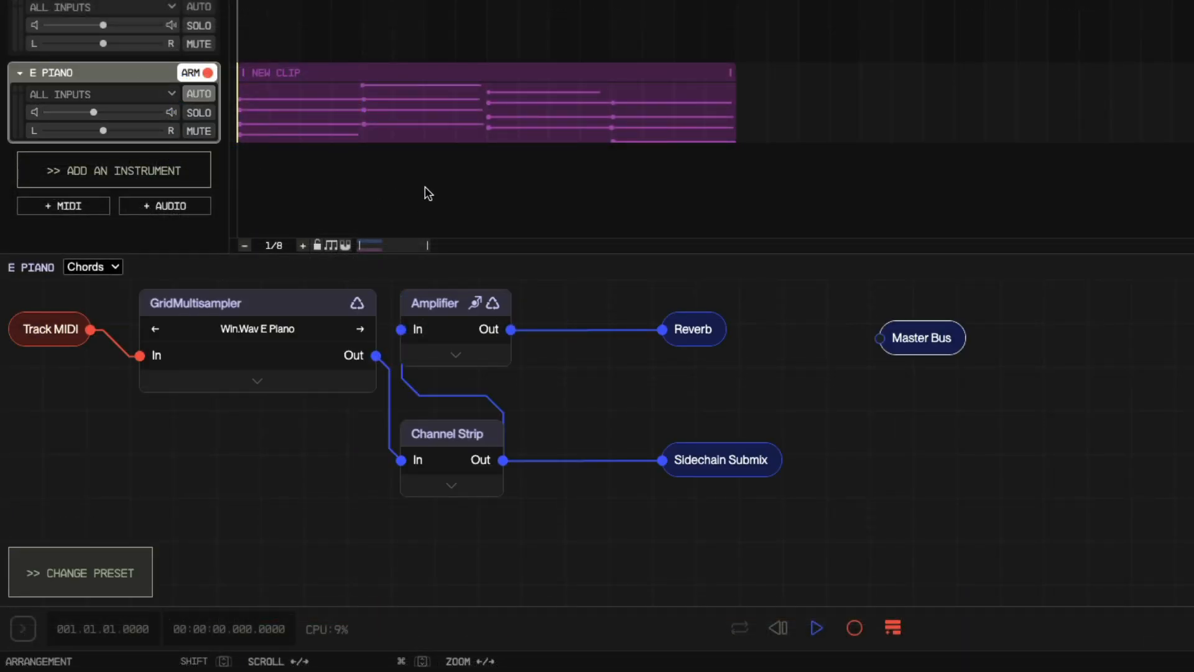
# - Play back the JAZZY CHORDS clip
pyautogui.press('space')
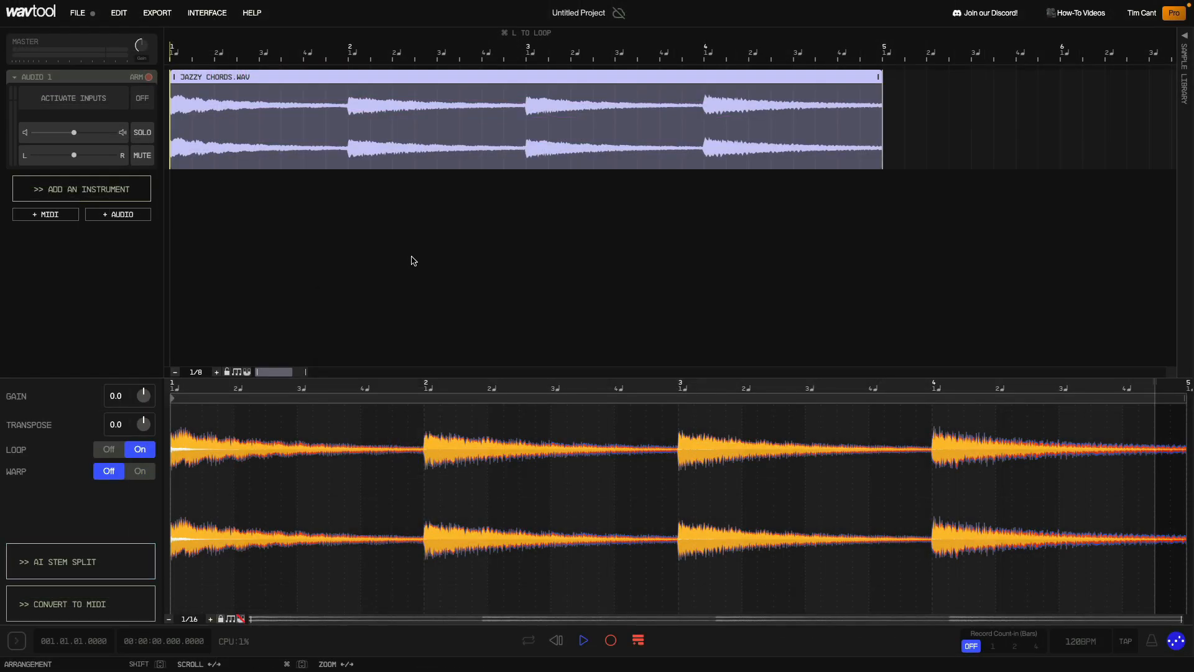
pyautogui.press('space')
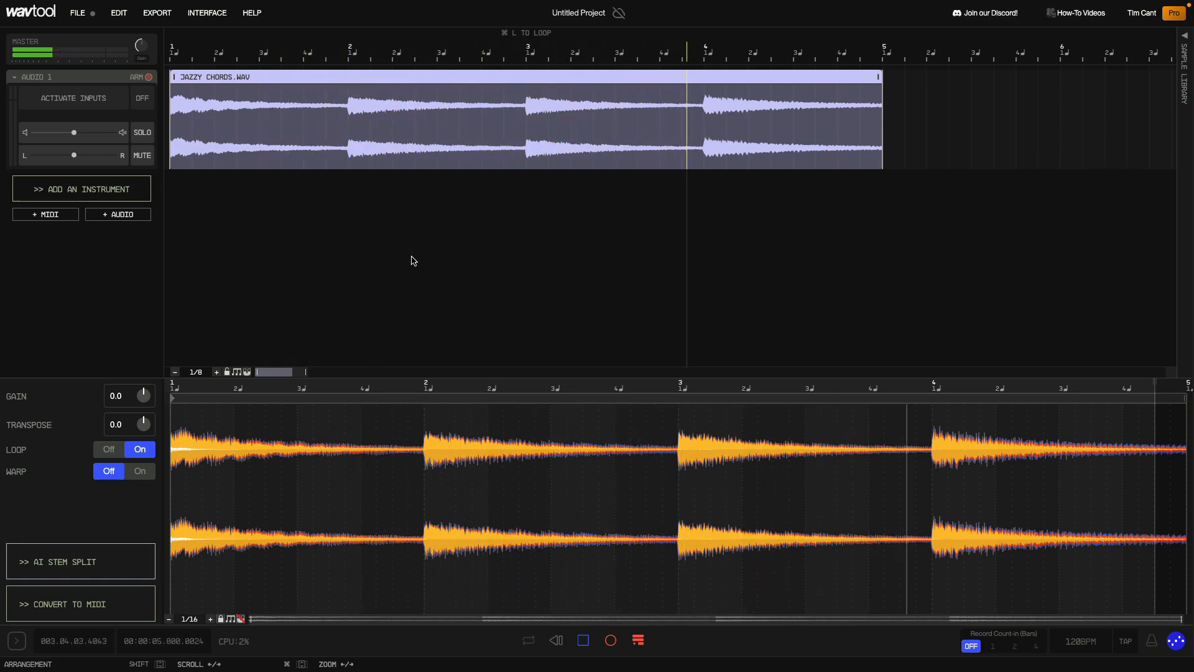
# - Convert the JAZZY CHORDS clip to MIDI, adjusting the conversion's density and sensitivity before confirming
pyautogui.press('space')
pyautogui.click(402, 210)
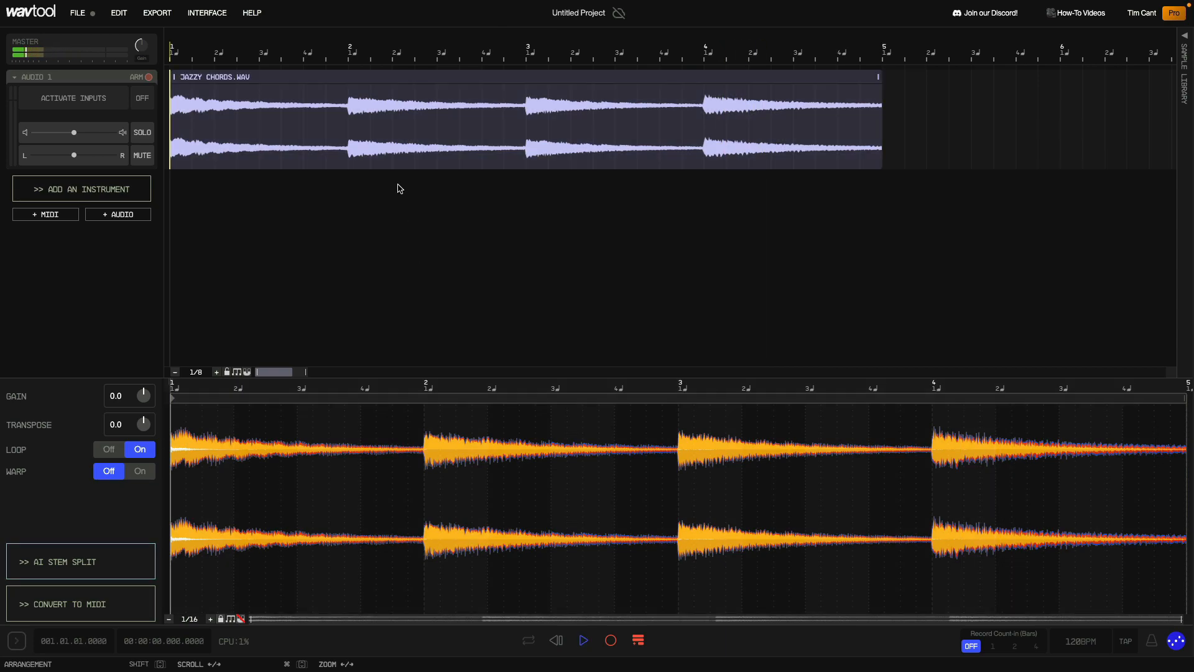
pyautogui.rightClick(382, 78)
pyautogui.click(401, 181)
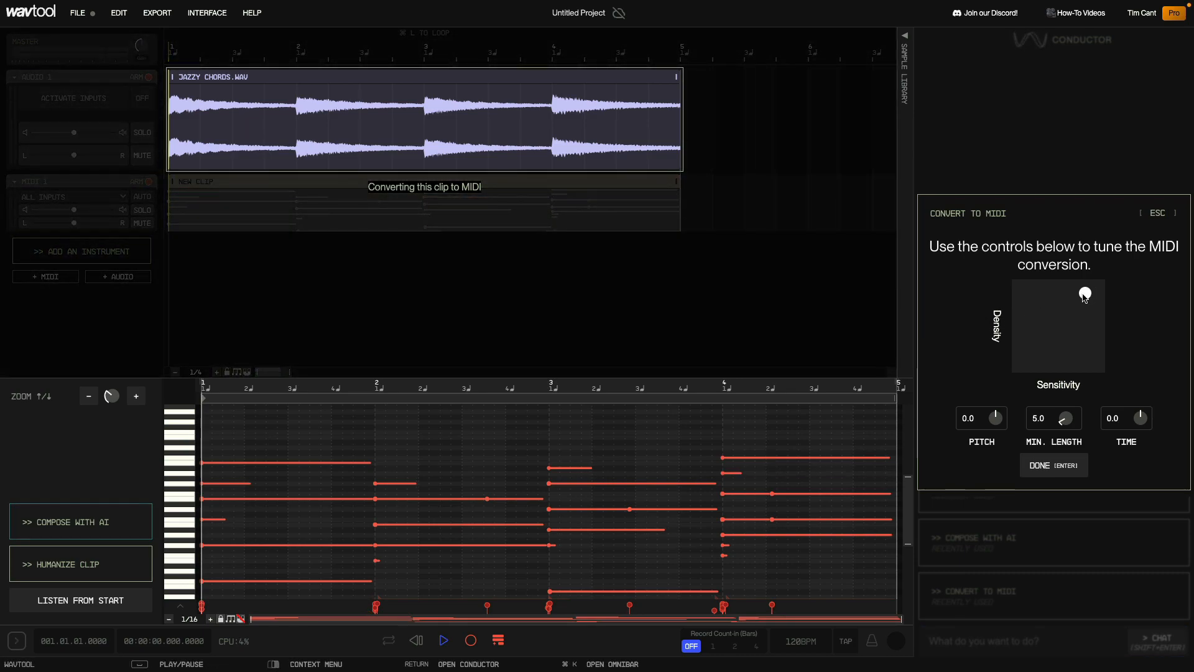
pyautogui.moveTo(1058, 301); pyautogui.dragTo(1047, 309)
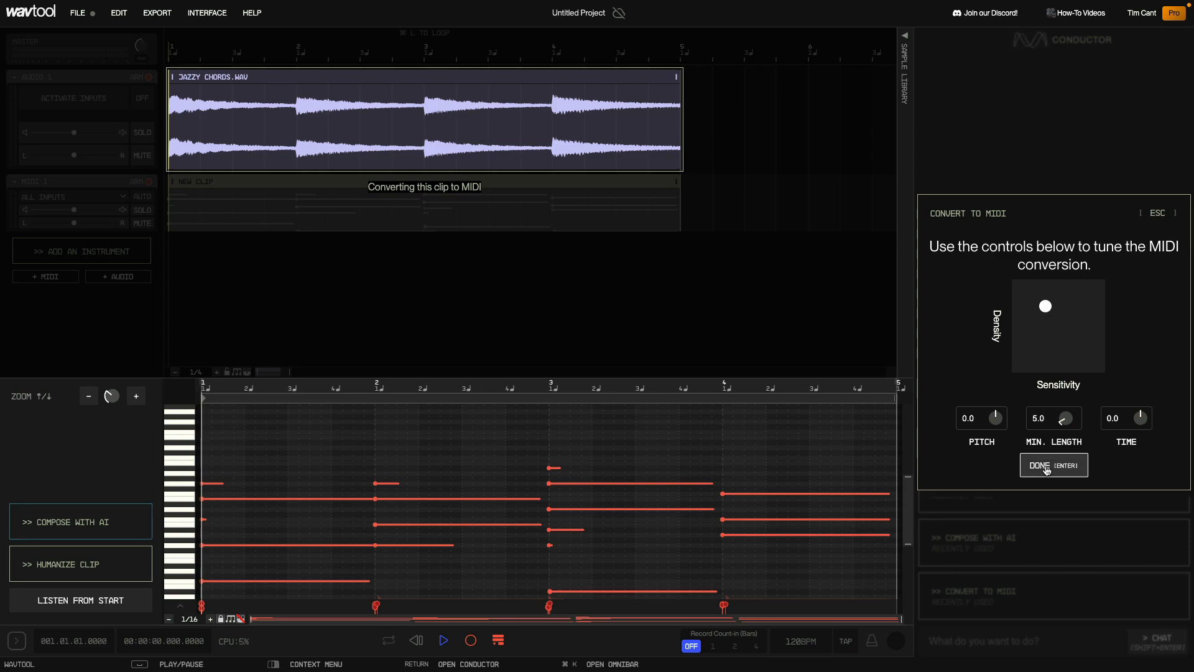
pyautogui.click(1046, 470)
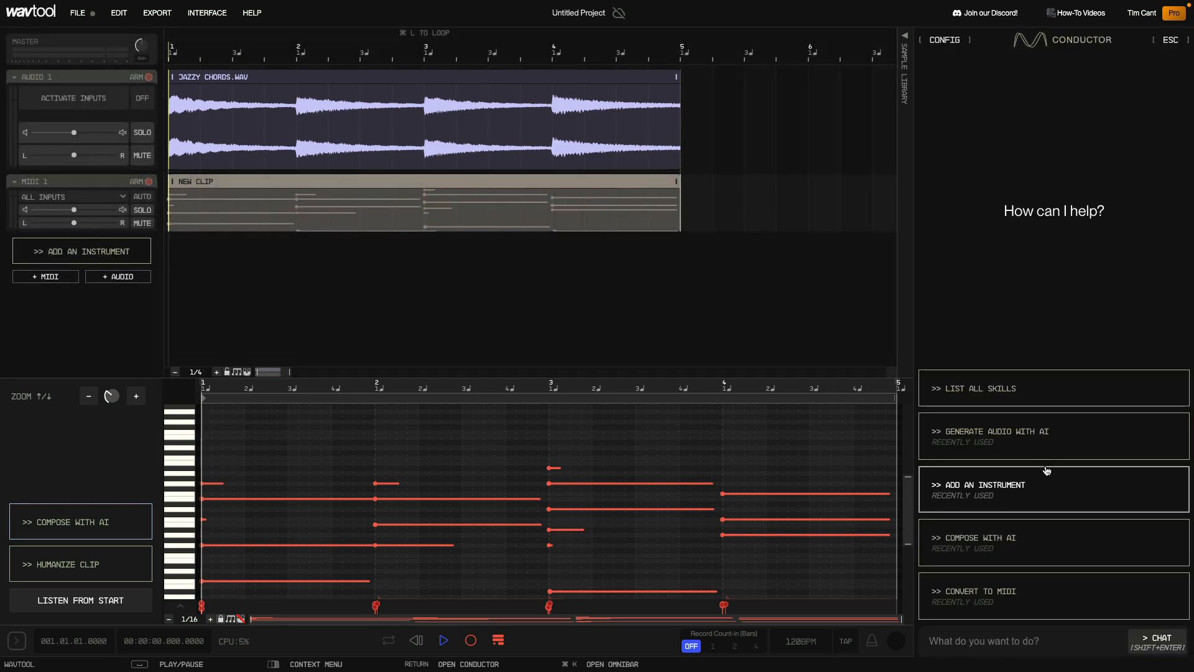
# - Mute the converted MIDI track and add a new track with the Clean Guitar instrument
pyautogui.click(148, 224)
pyautogui.click(56, 251)
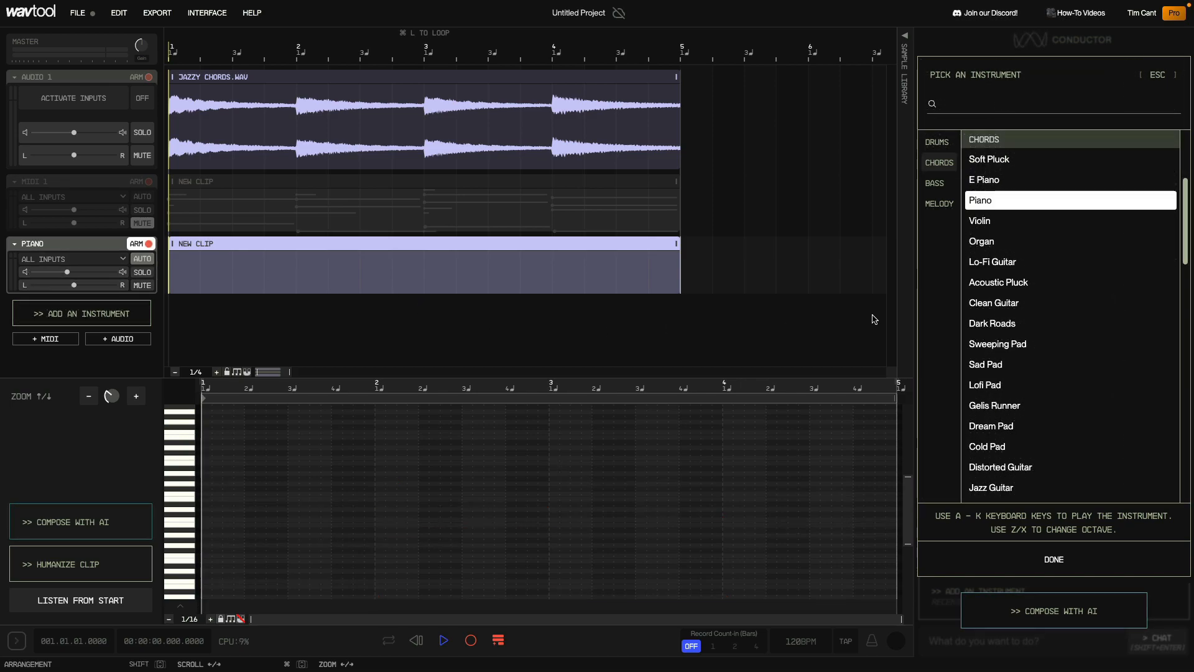
pyautogui.click(988, 302)
pyautogui.click(1026, 560)
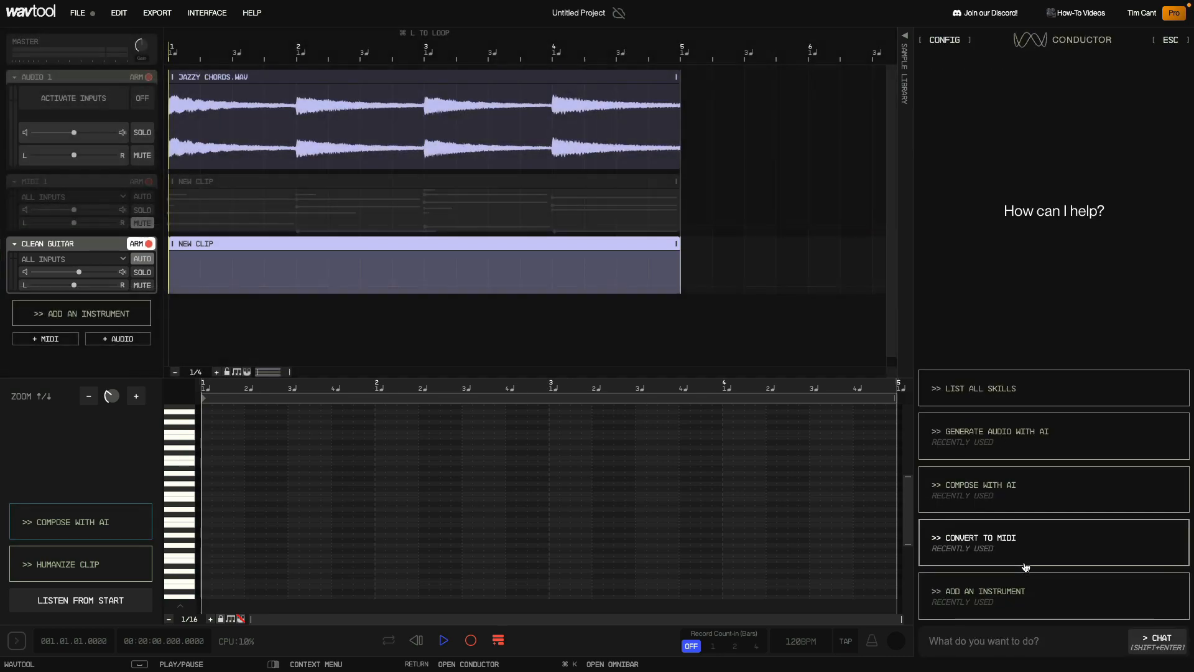
# - Compose chords with AI into the Clean Guitar clip and pick the second suggestion
pyautogui.click(1005, 488)
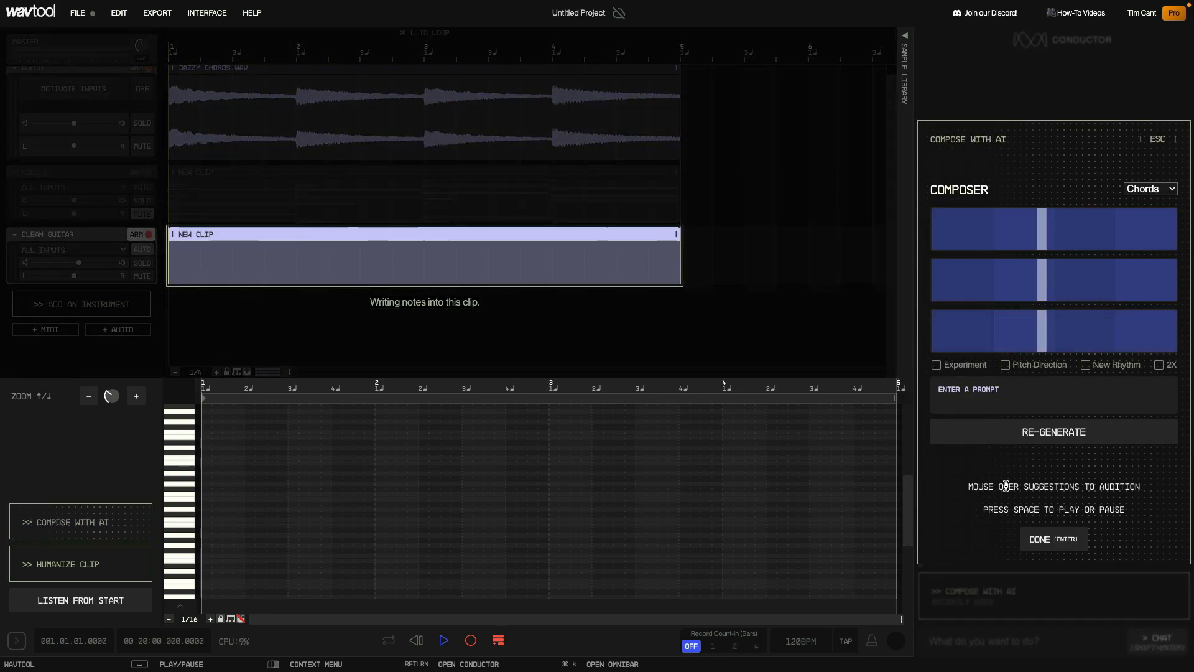
pyautogui.moveTo(1007, 294)
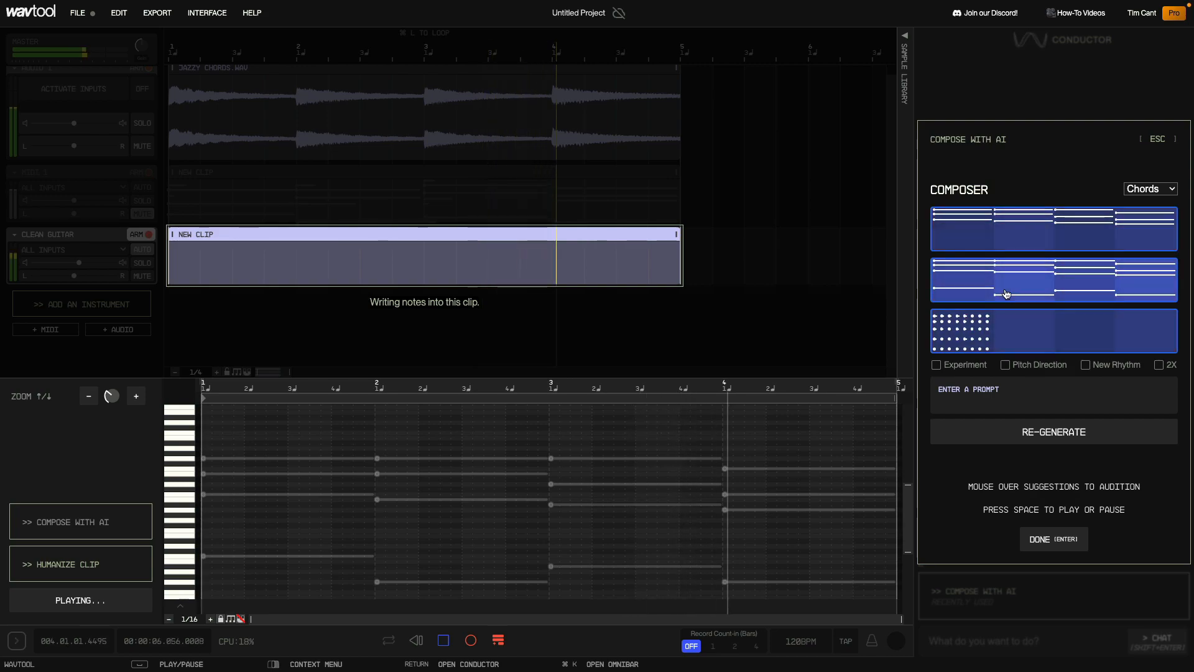
pyautogui.click(1007, 294)
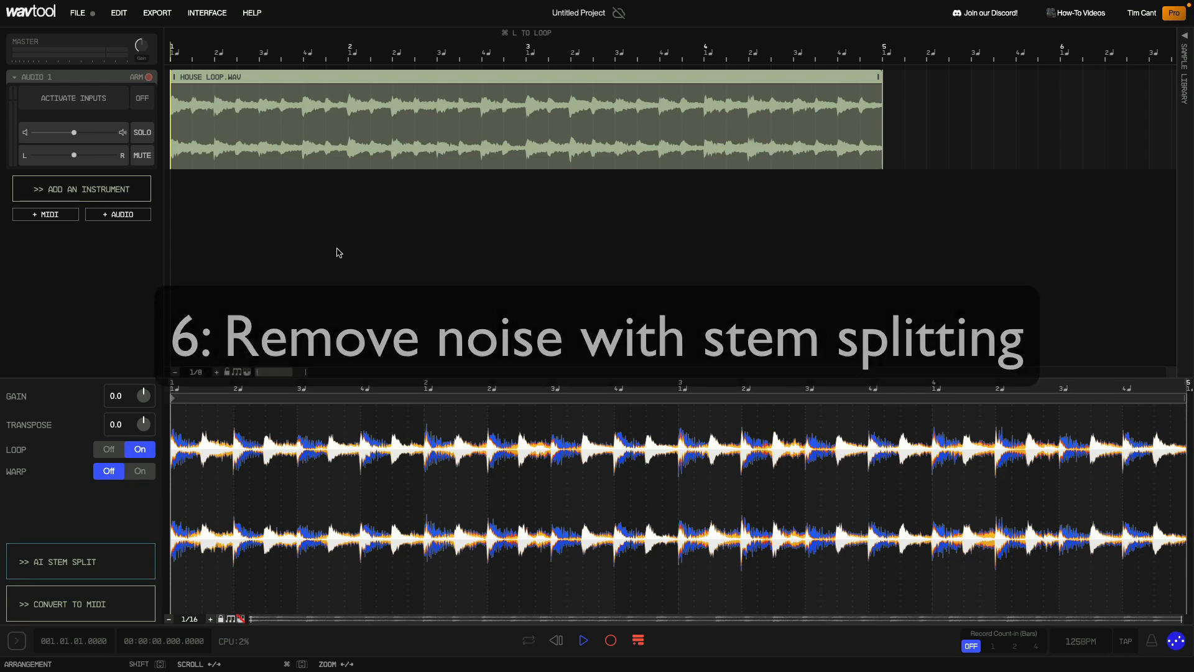
# - Split the HOUSE LOOP clip into stems with AI stem split and switch off the drums stem
pyautogui.press('space')
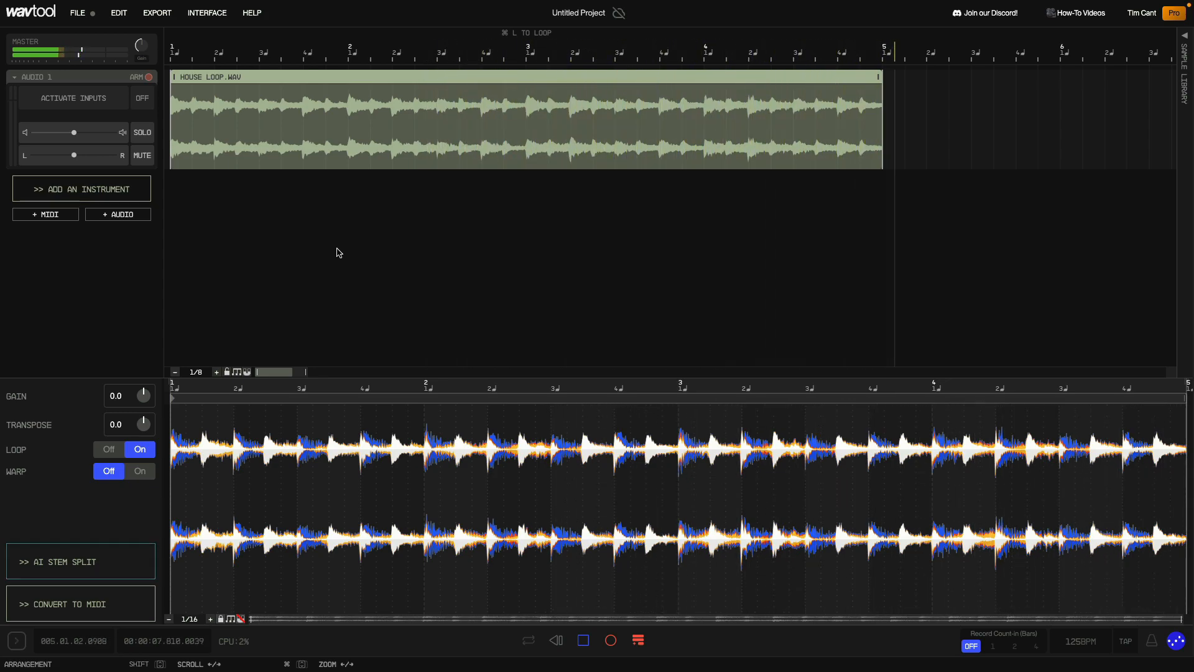
pyautogui.click(60, 566)
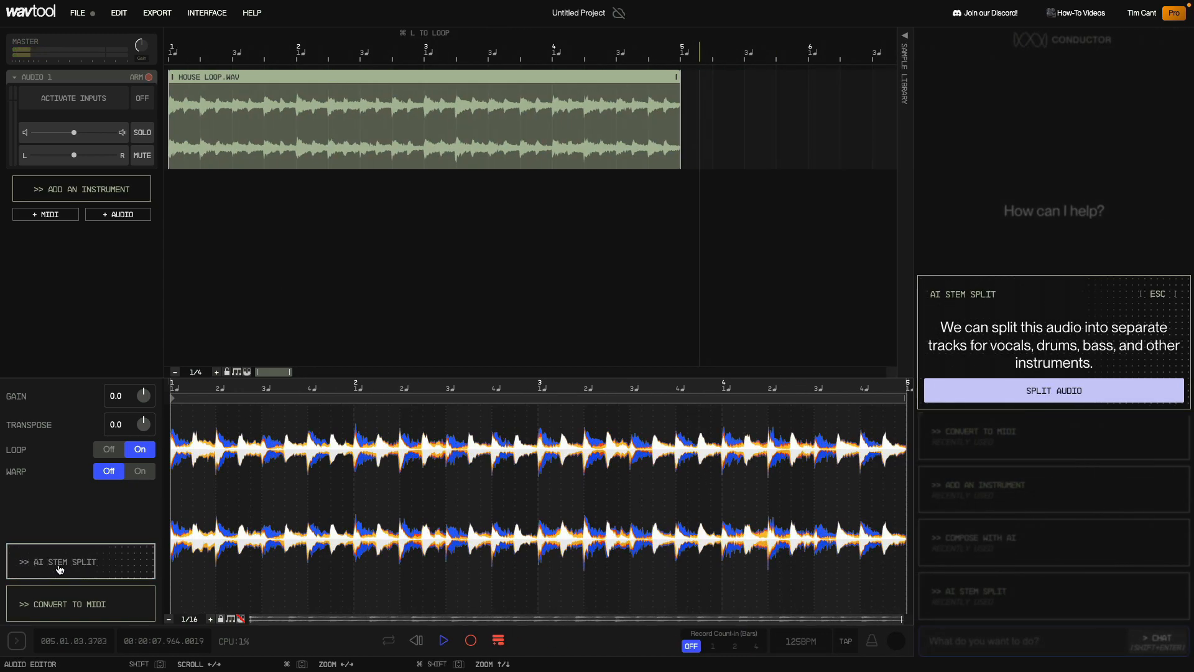
pyautogui.click(1019, 392)
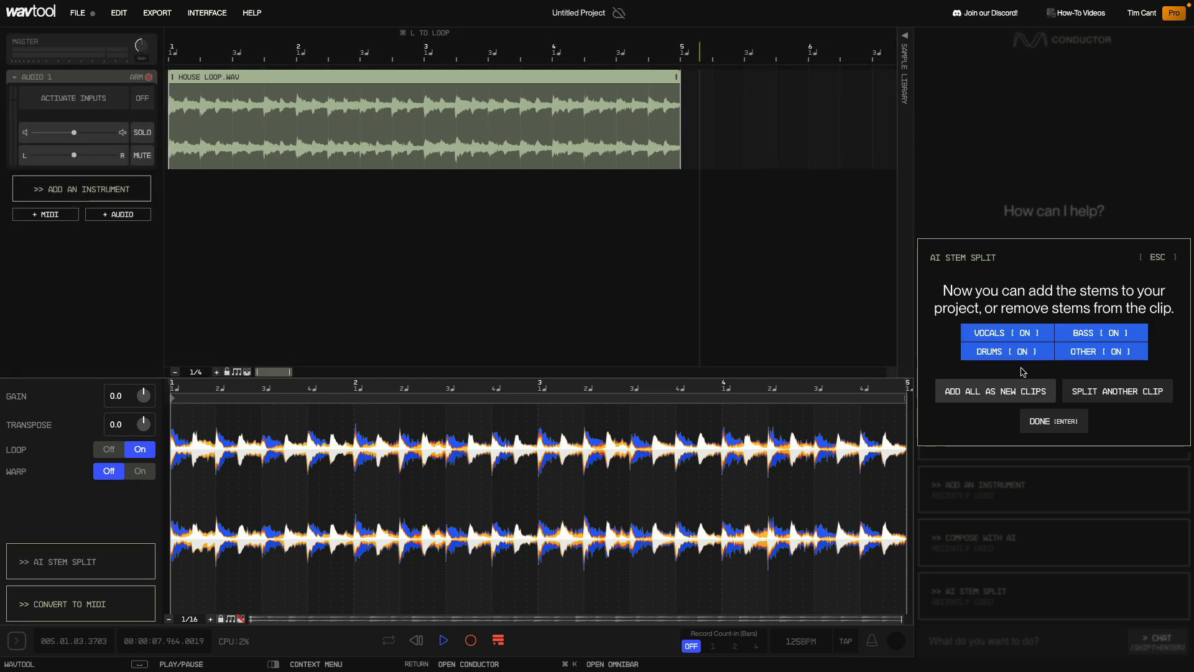
pyautogui.click(1003, 352)
pyautogui.press('space')
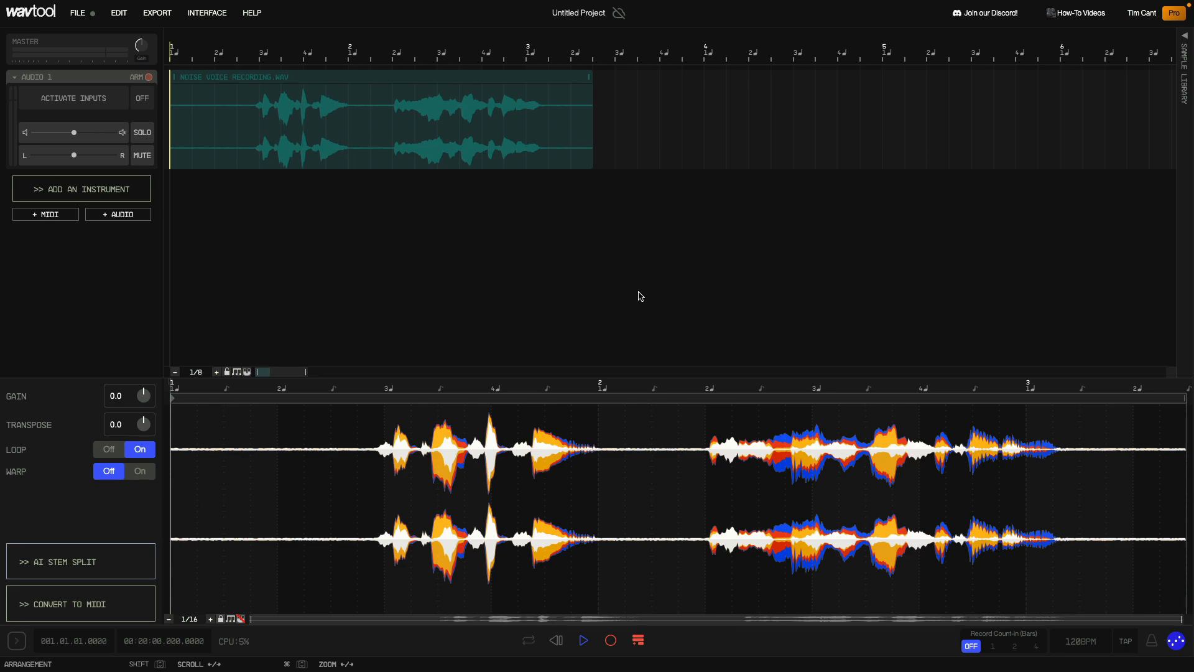
# - Split the NOISE VOICE RECORDING clip into stems, keeping only the vocals stem on
pyautogui.press('space')
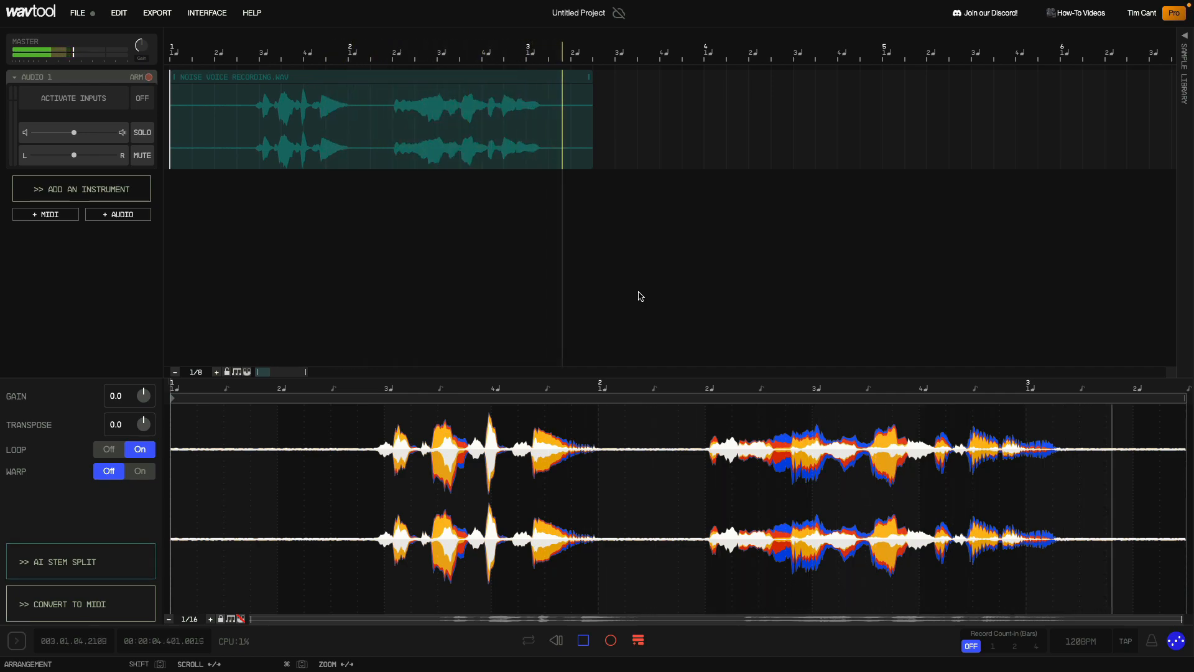
pyautogui.press('space')
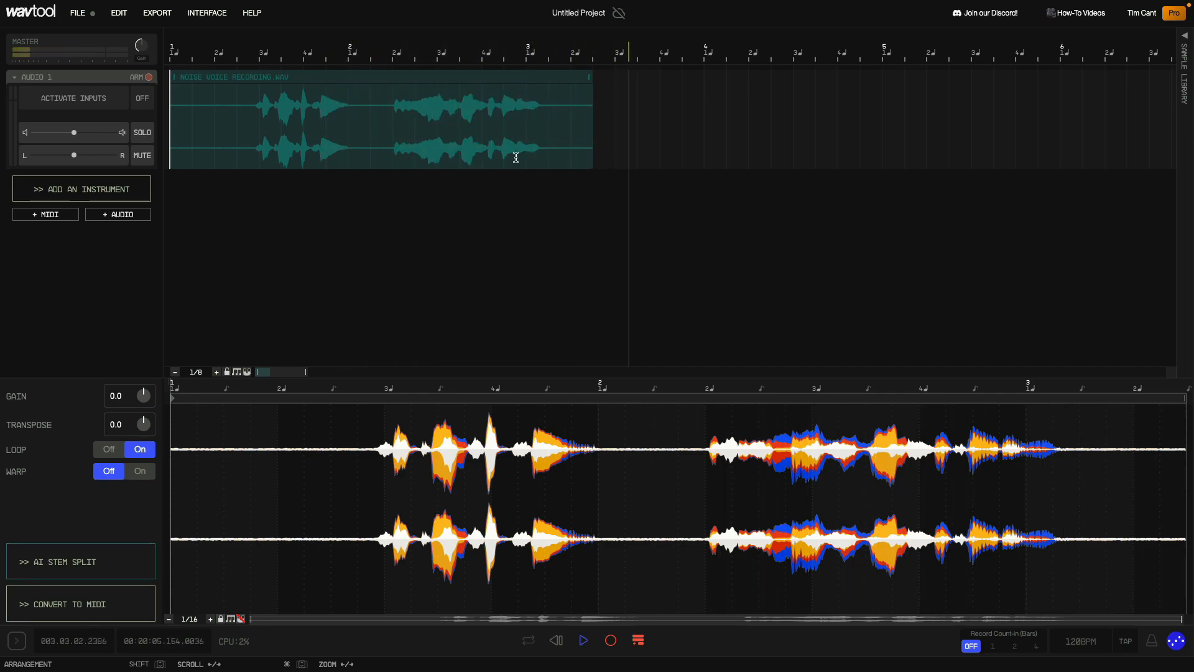
pyautogui.rightClick(489, 80)
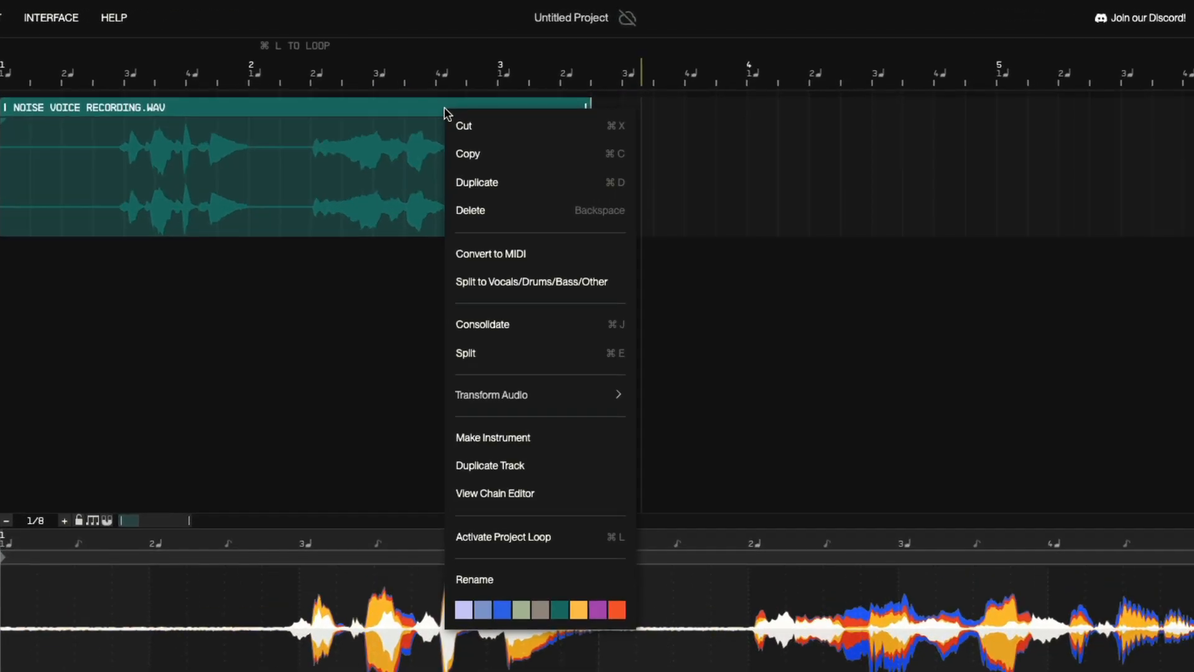
pyautogui.click(487, 281)
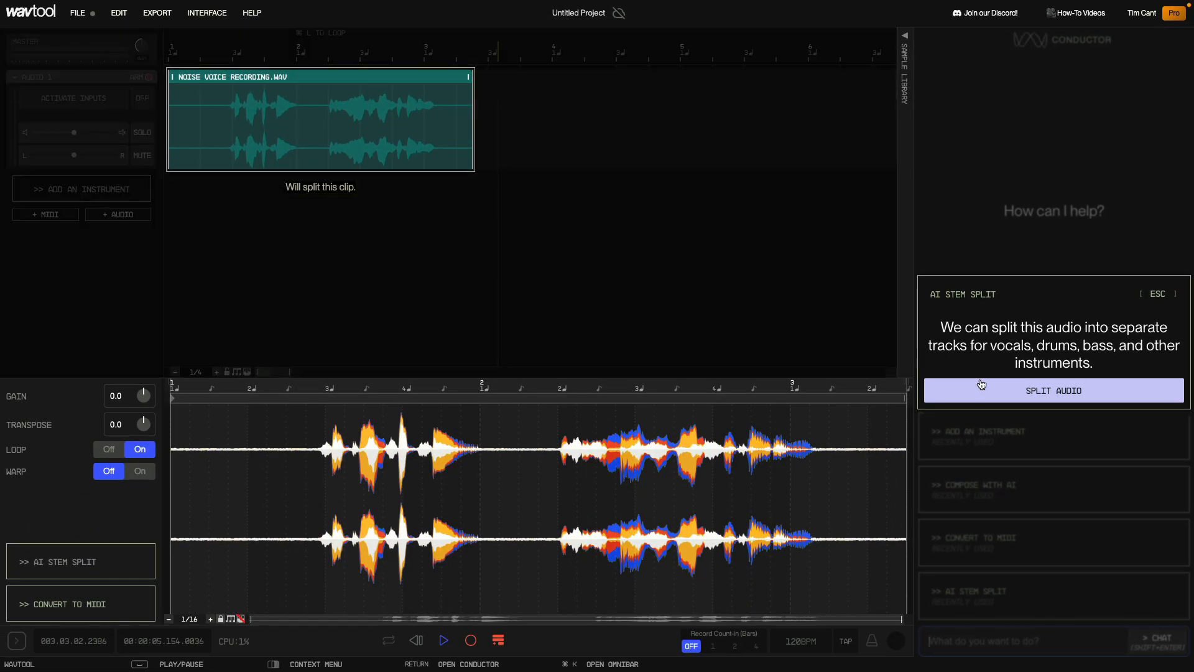
pyautogui.click(986, 391)
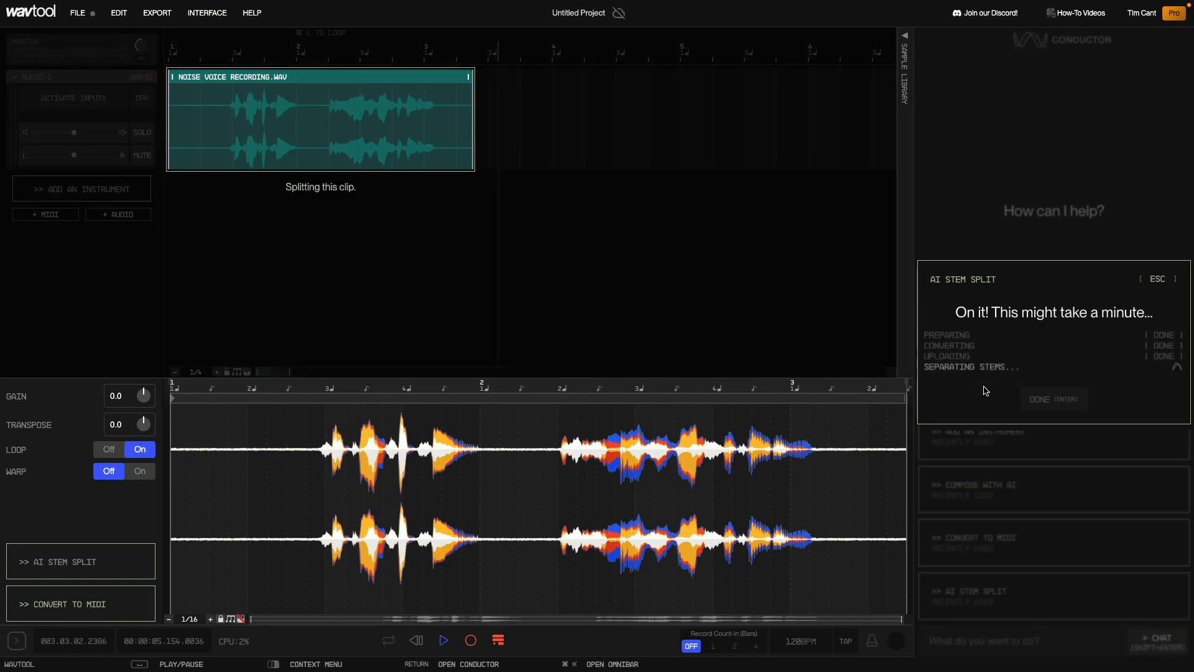
pyautogui.click(999, 351)
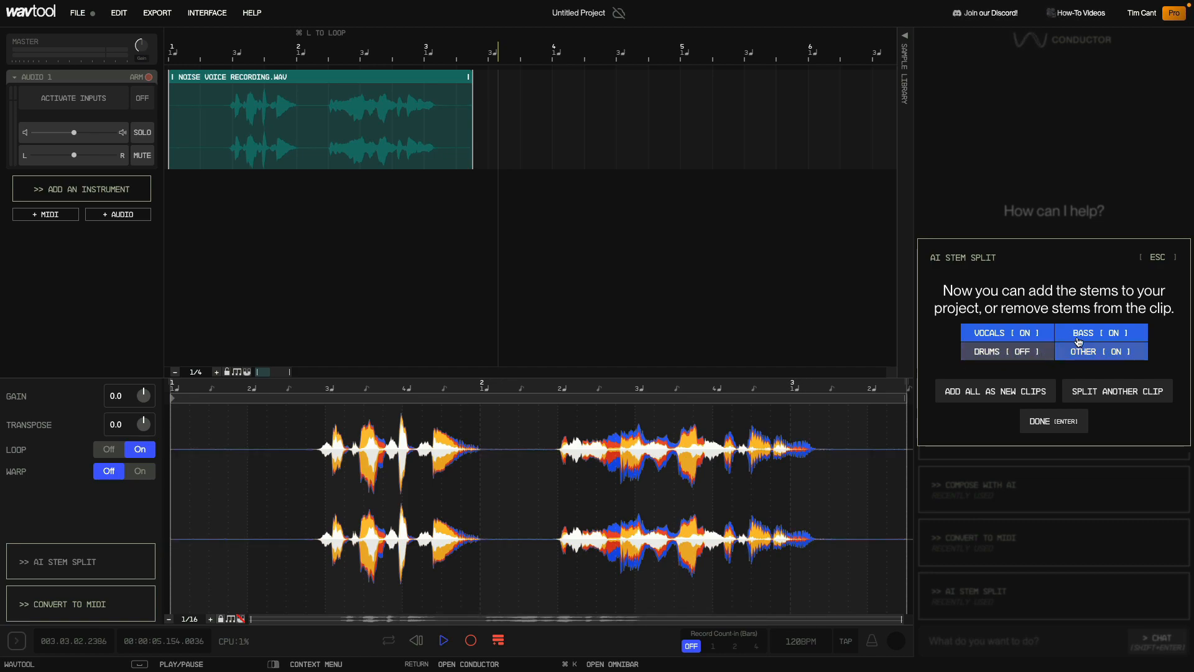
pyautogui.click(1076, 342)
pyautogui.click(1089, 351)
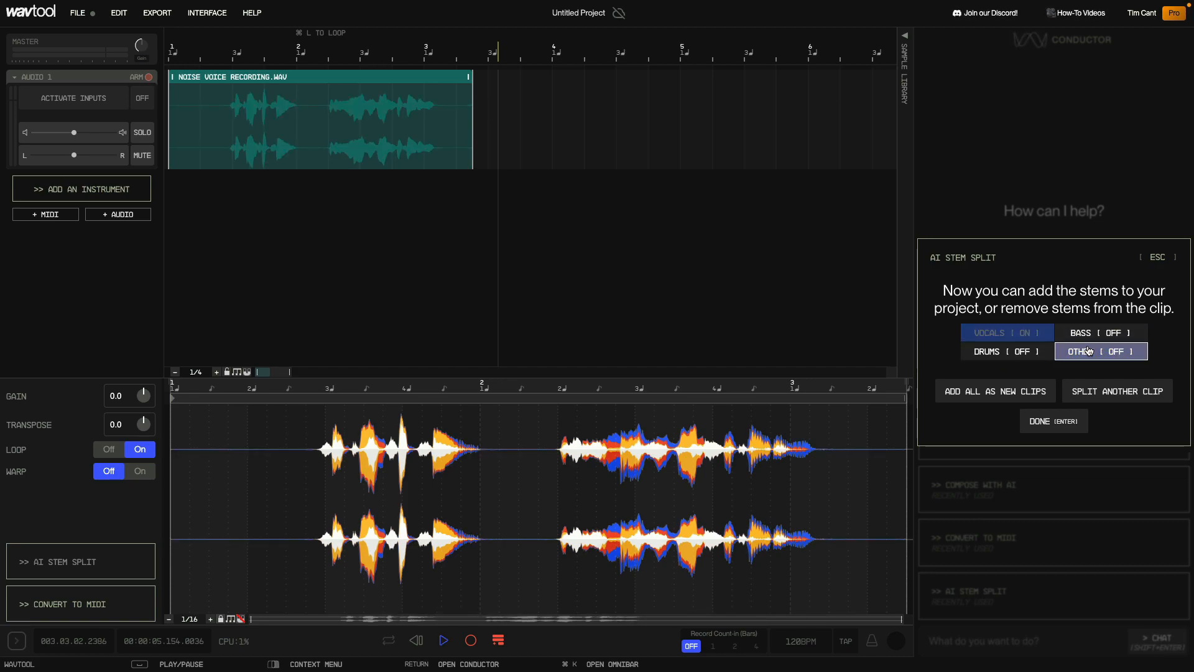
pyautogui.click(1054, 421)
pyautogui.press('space')
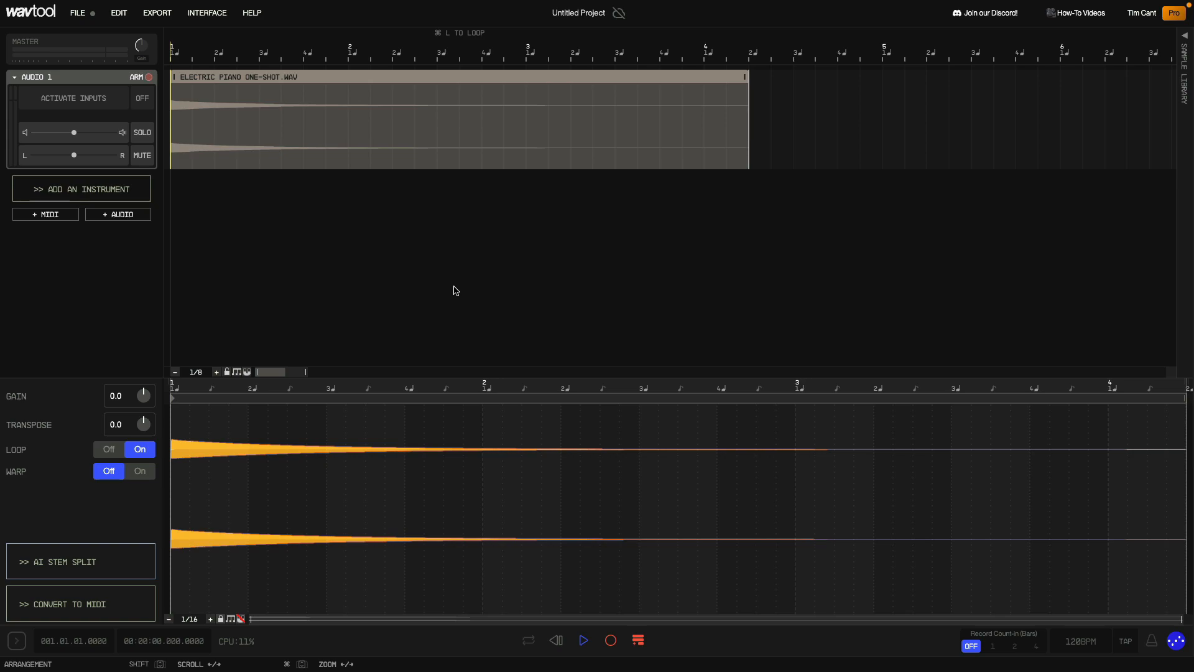
# - Make an instrument from the ELECTRIC PIANO ONE-SHOT clip and set the sampler's pitch to 22
pyautogui.press('space')
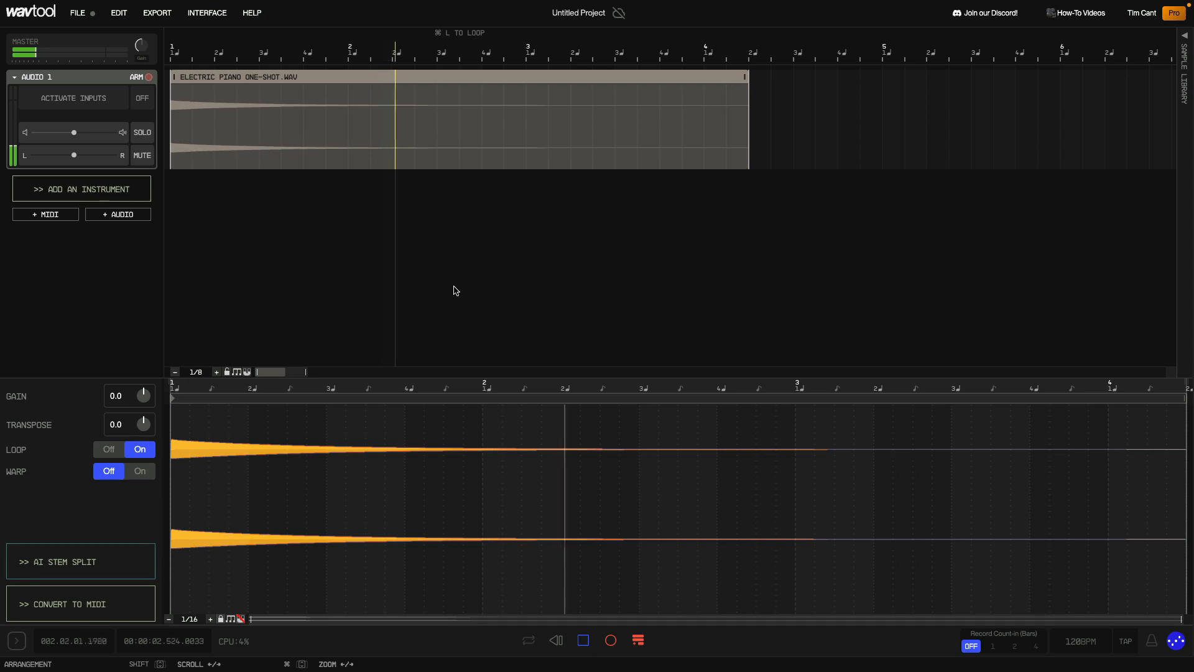
pyautogui.press('space')
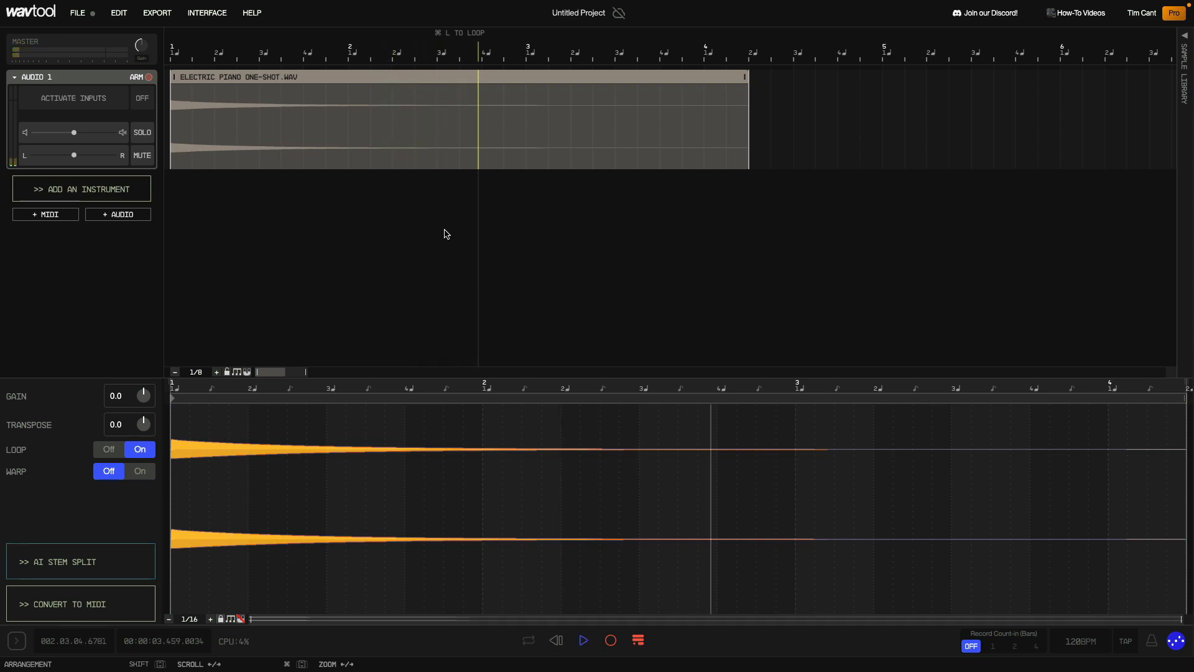
pyautogui.rightClick(442, 79)
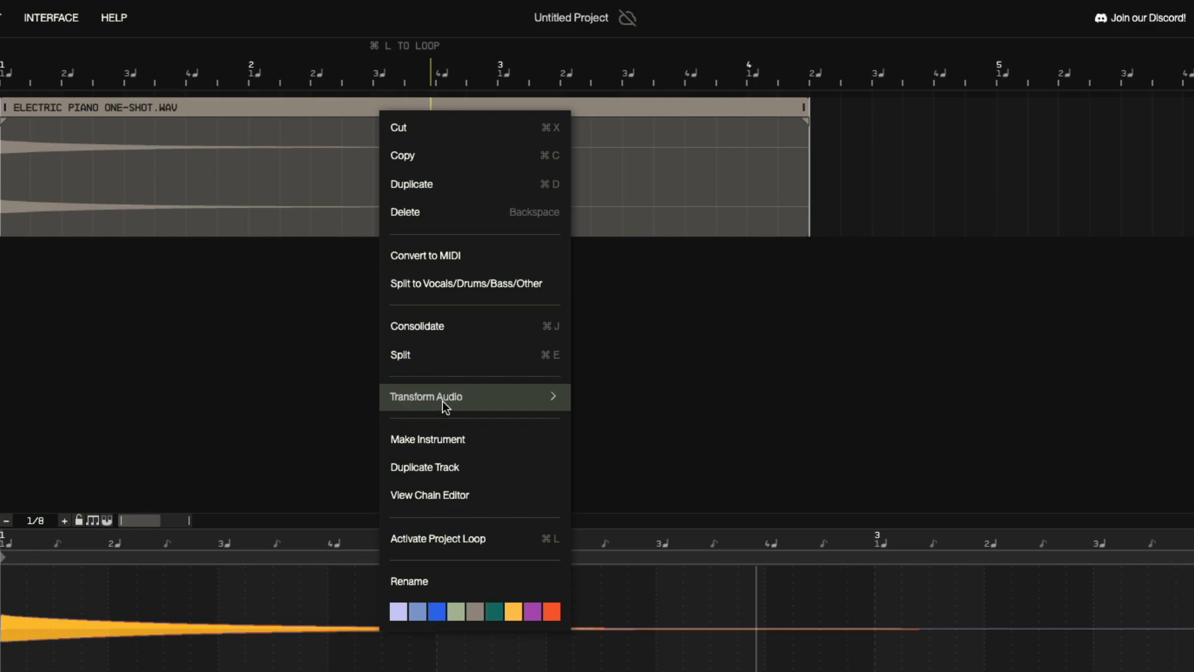
pyautogui.click(482, 441)
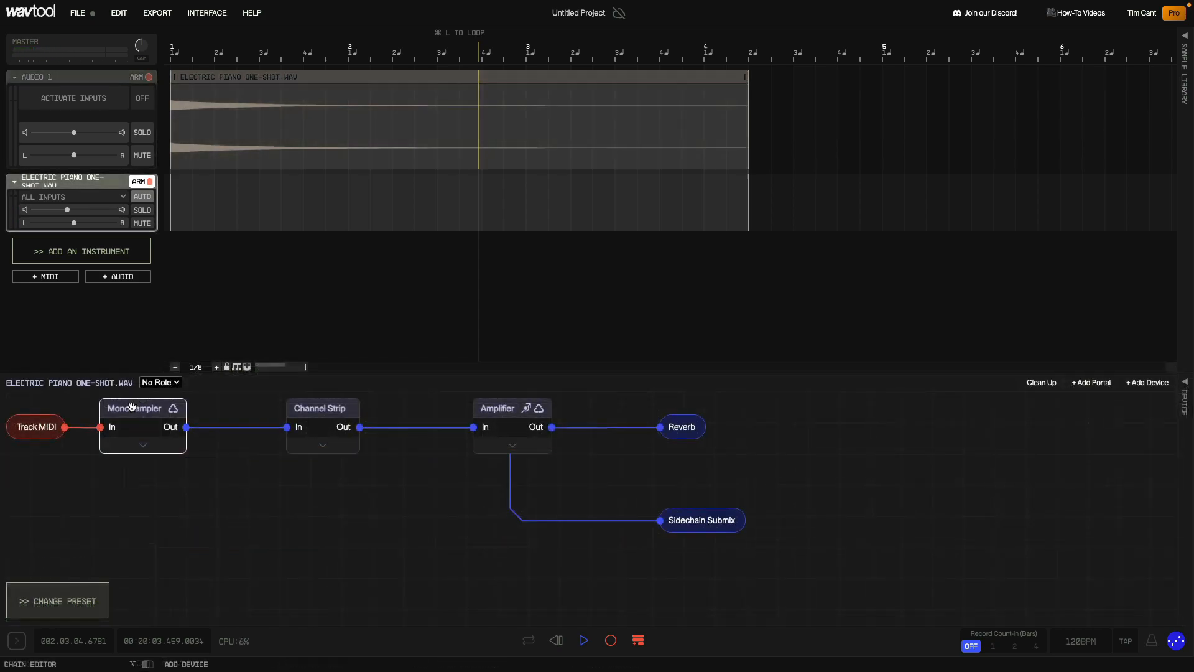
pyautogui.click(1184, 383)
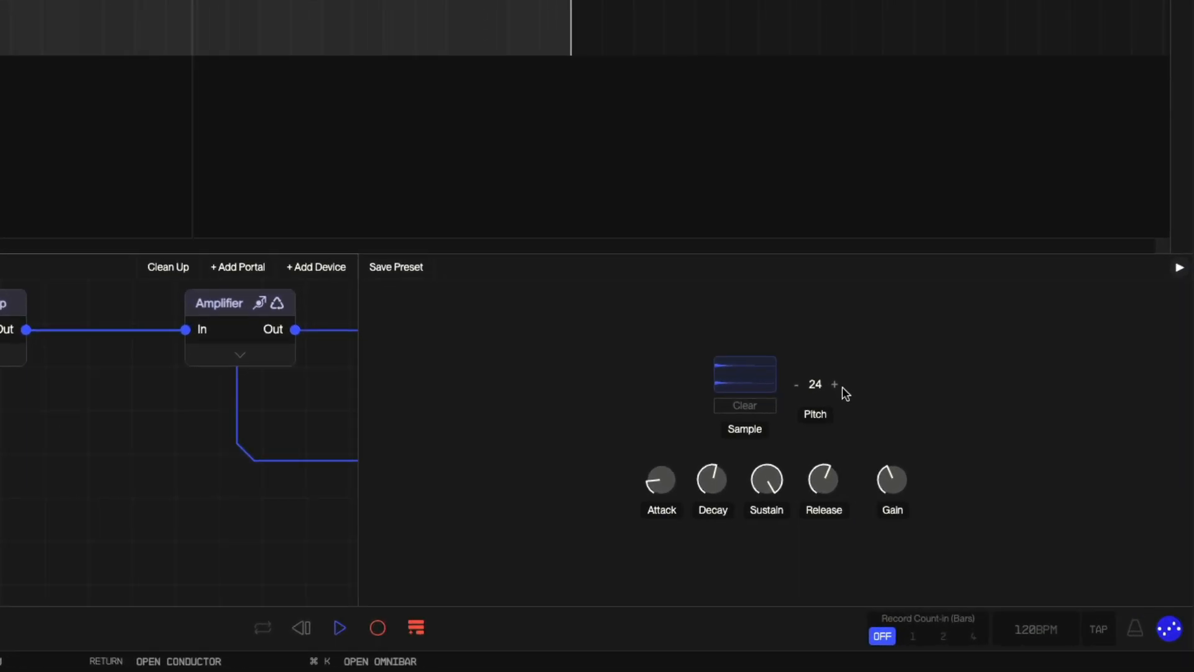
pyautogui.click(836, 384)
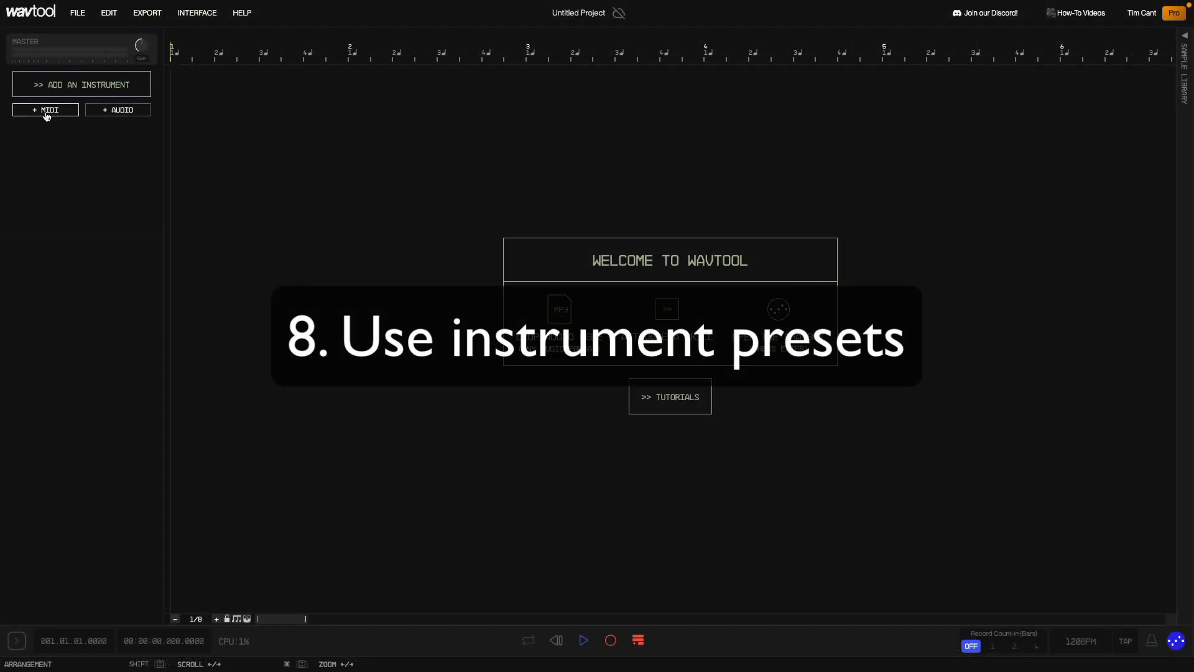
# - Replace the MIDI 1 track's Wavetable Synth with a Grid Multisampler device
pyautogui.click(45, 111)
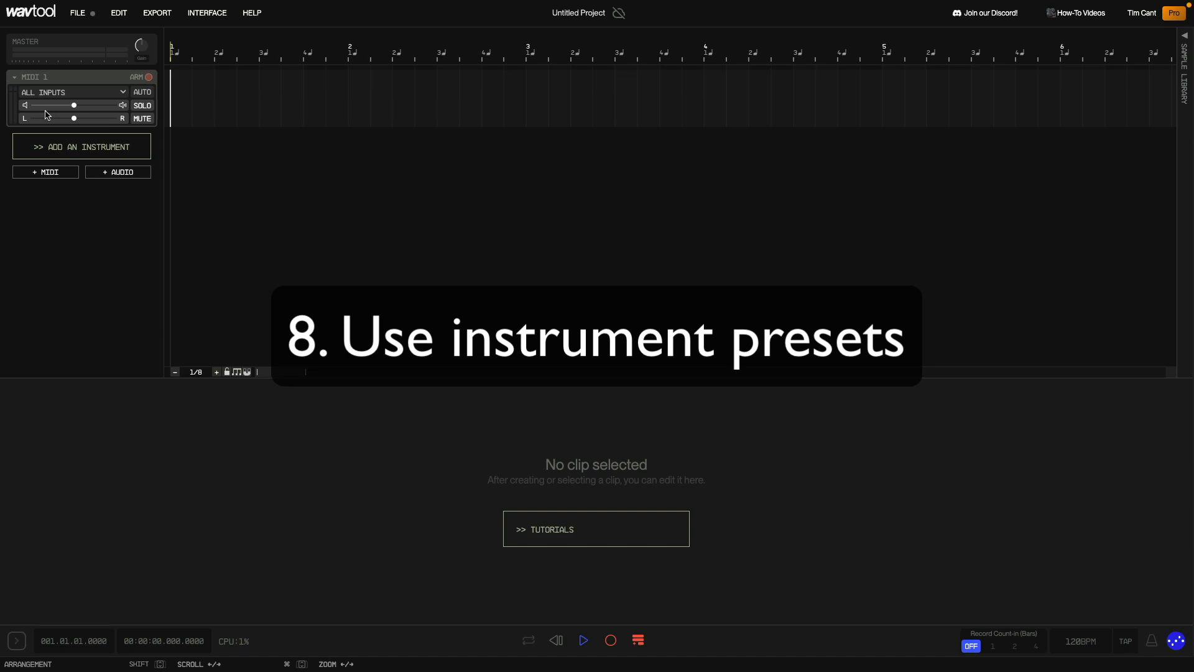
pyautogui.click(66, 83)
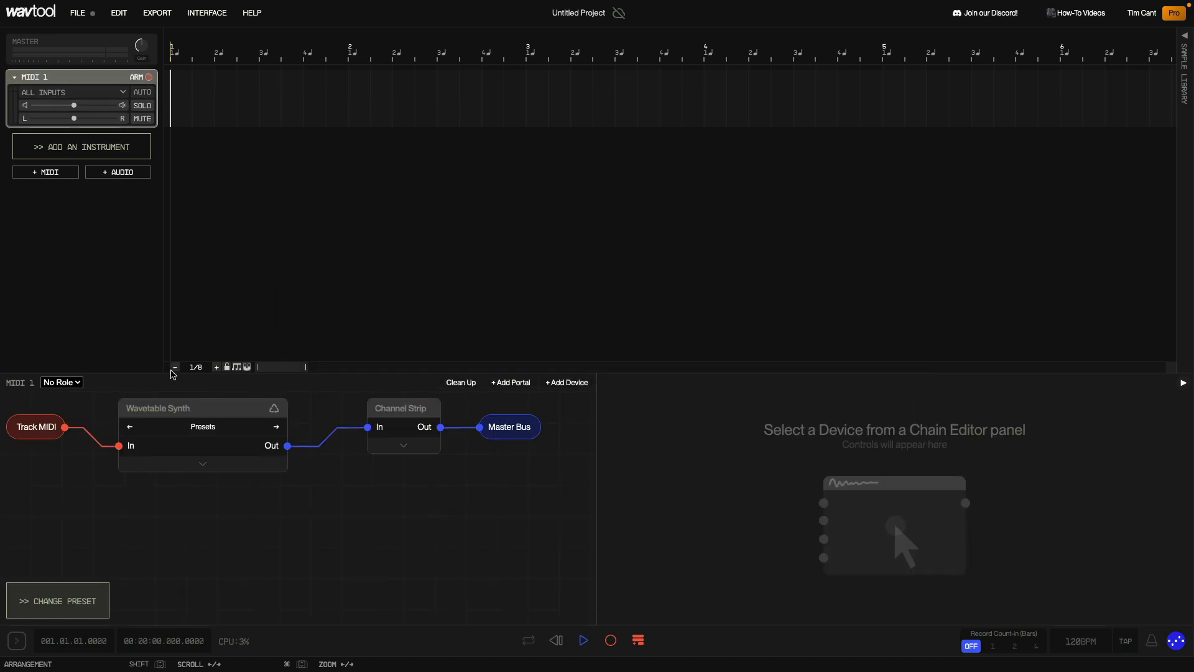
pyautogui.click(180, 400)
pyautogui.press('Delete')
pyautogui.click(569, 383)
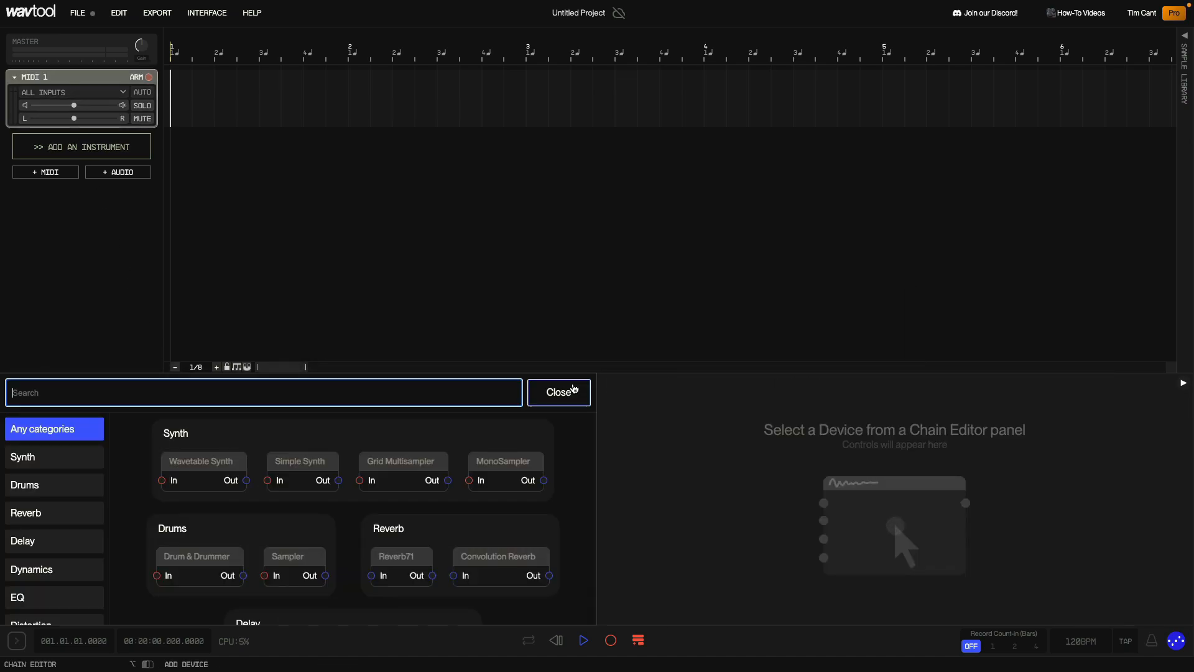
pyautogui.click(398, 461)
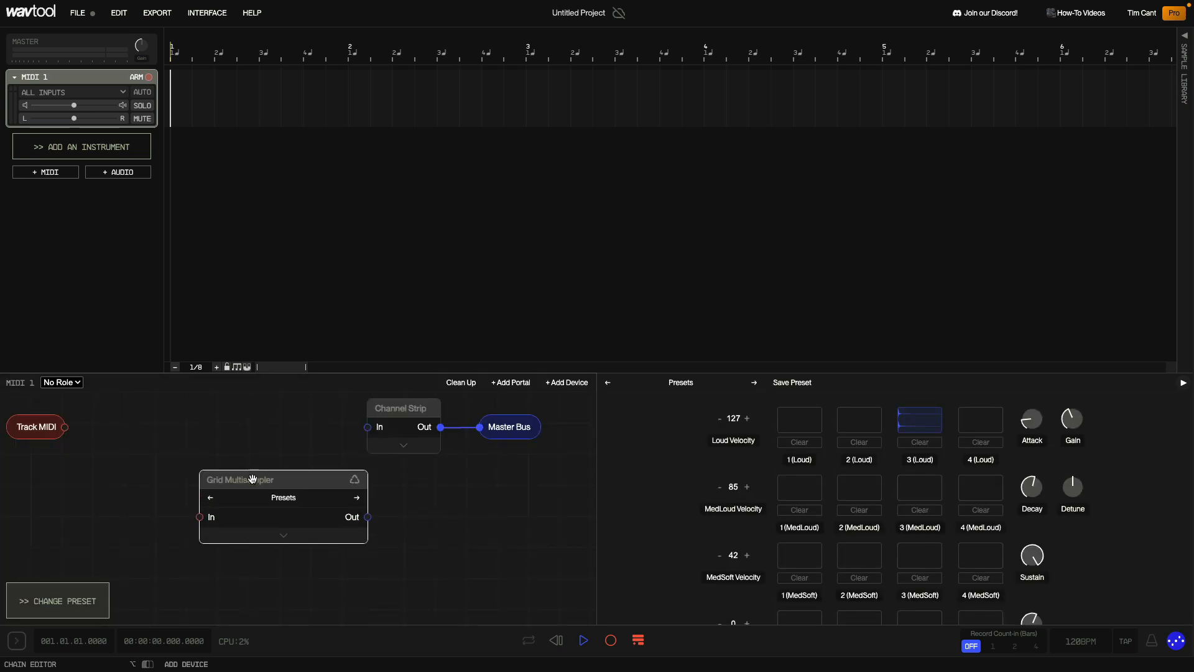
# - Wire the Grid Multisampler between Track MIDI and the Channel Strip and load its Grand Piano preset
pyautogui.moveTo(68, 429); pyautogui.dragTo(94, 452)
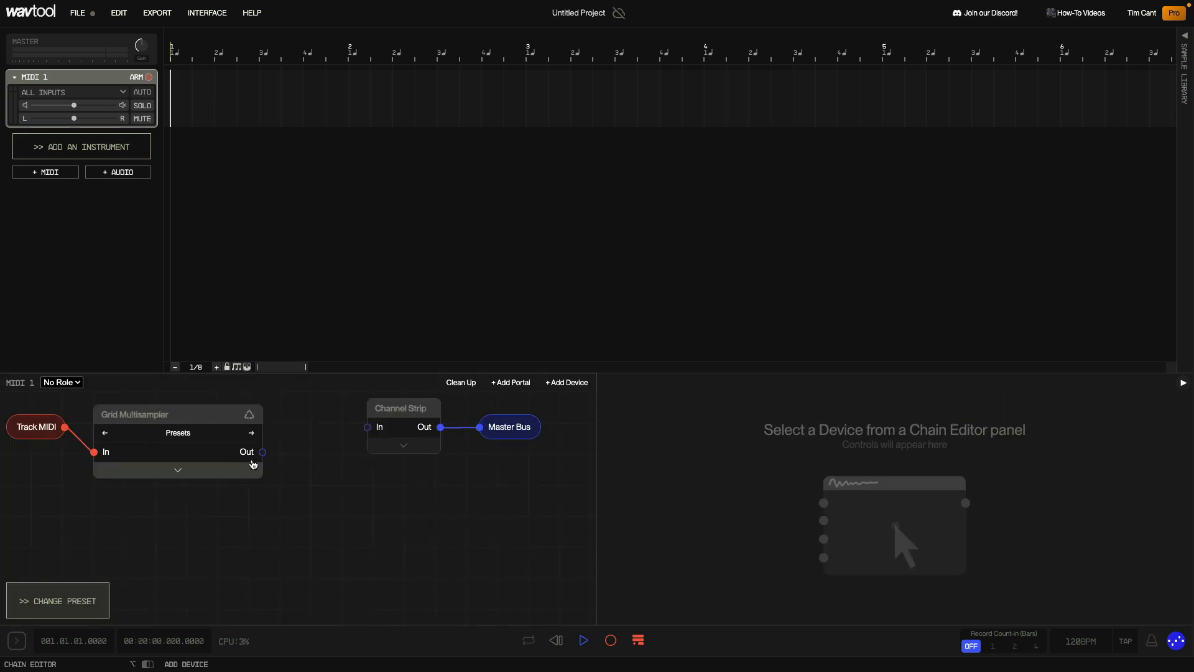
pyautogui.moveTo(369, 430); pyautogui.dragTo(368, 428)
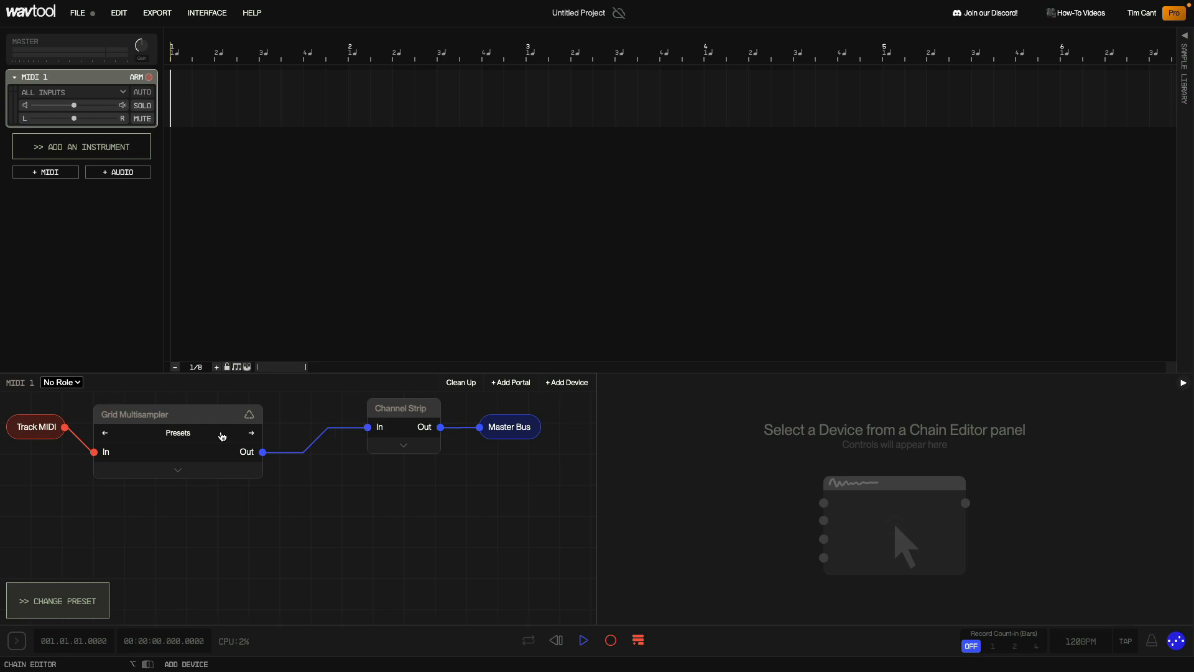
pyautogui.click(178, 433)
pyautogui.moveTo(180, 433)
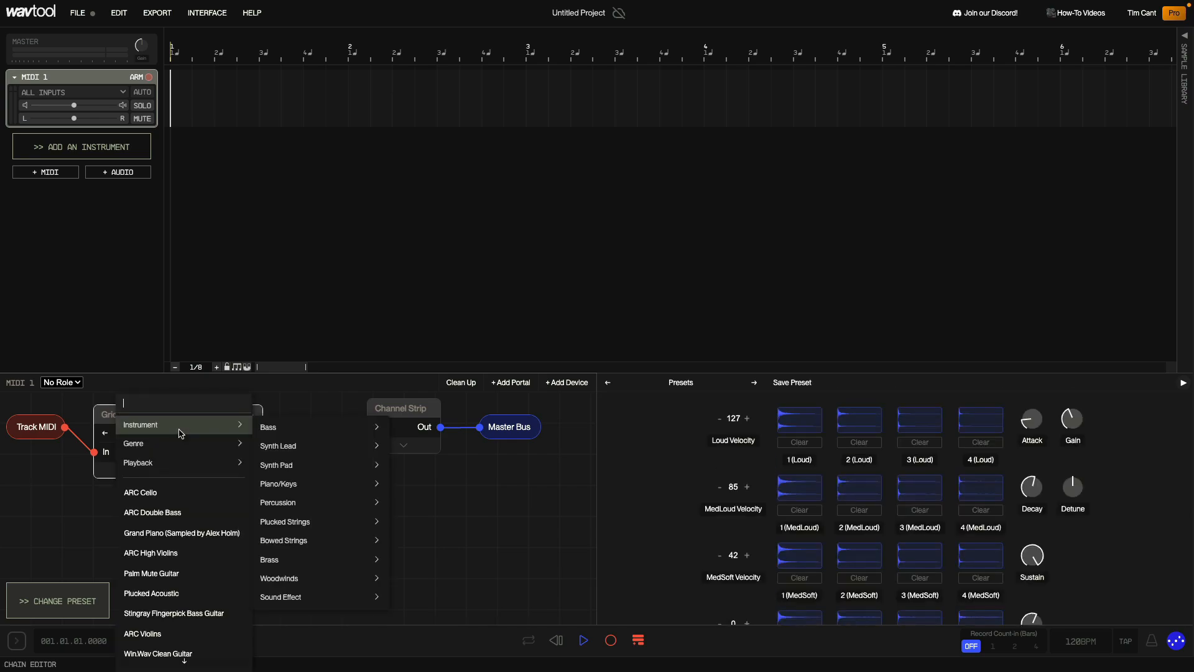
pyautogui.click(203, 535)
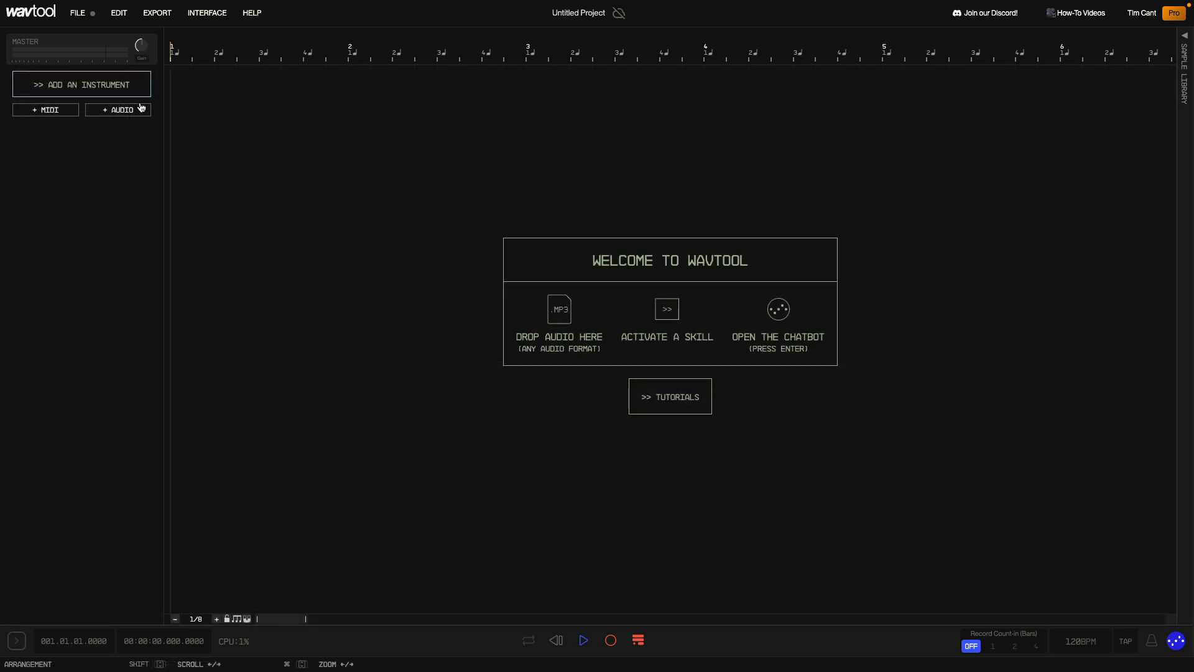
# - Assign the Gelis Runner chords instrument to the new track and view its device chain
pyautogui.click(56, 84)
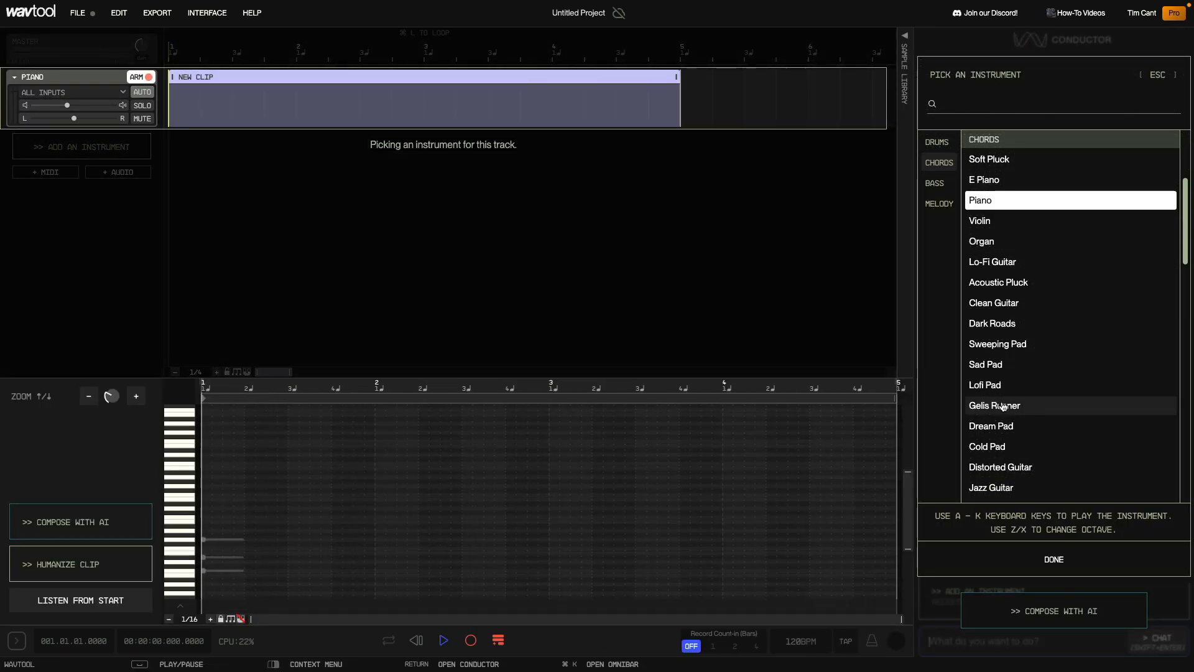
pyautogui.click(998, 405)
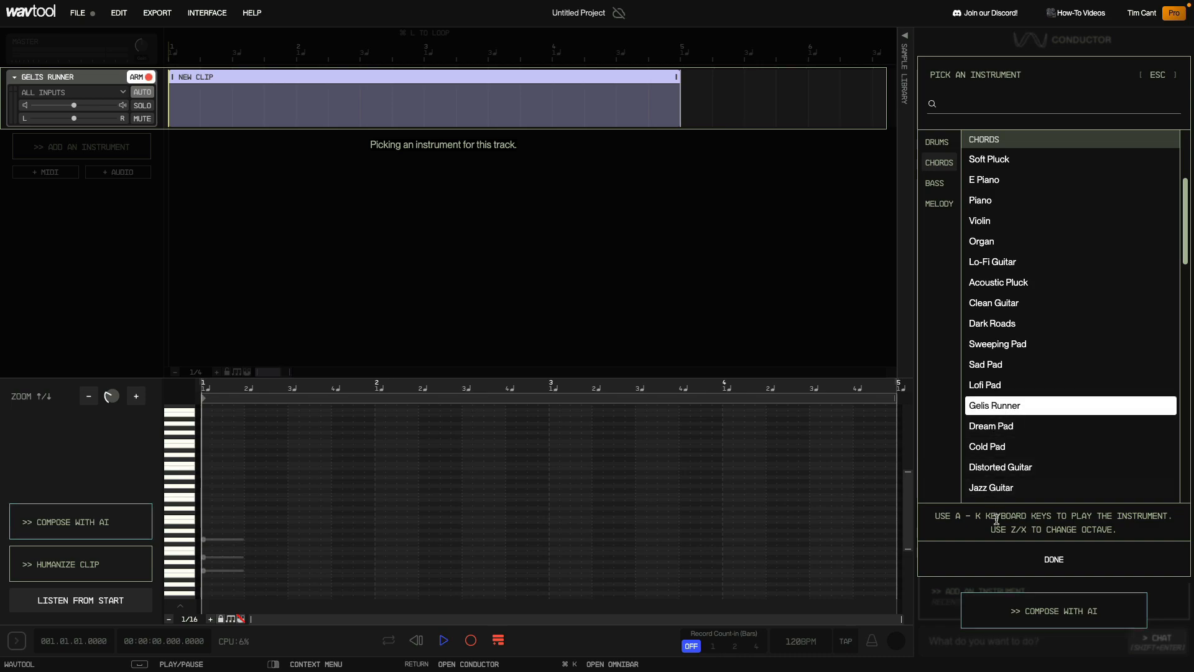
pyautogui.click(1006, 559)
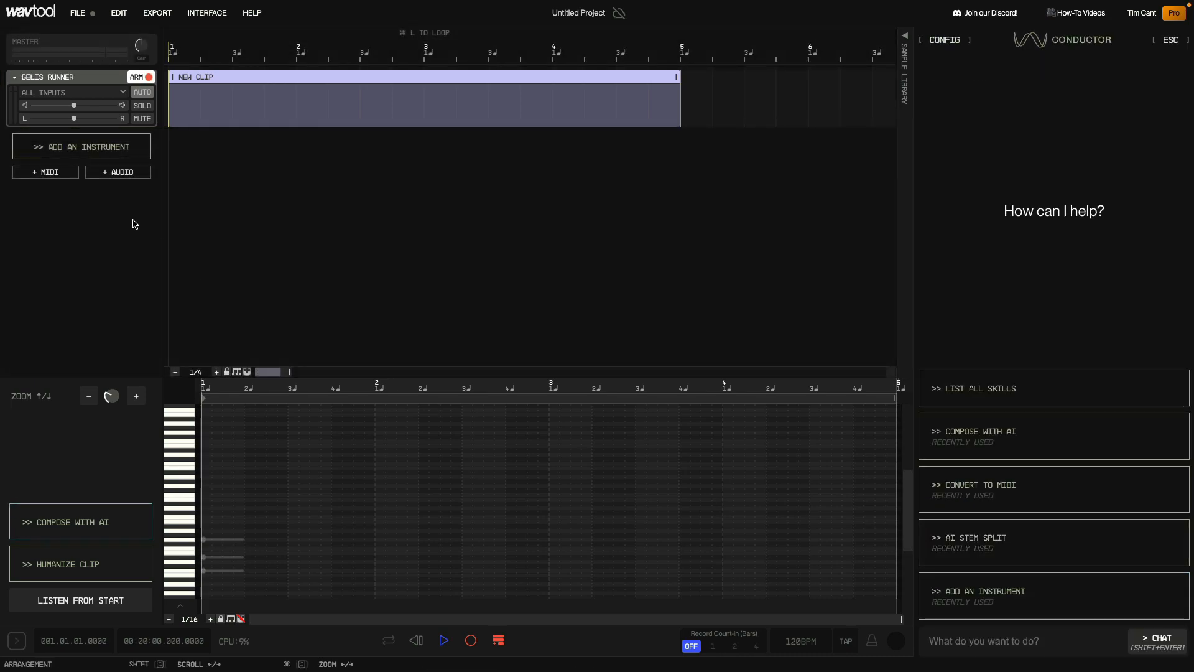
pyautogui.click(79, 78)
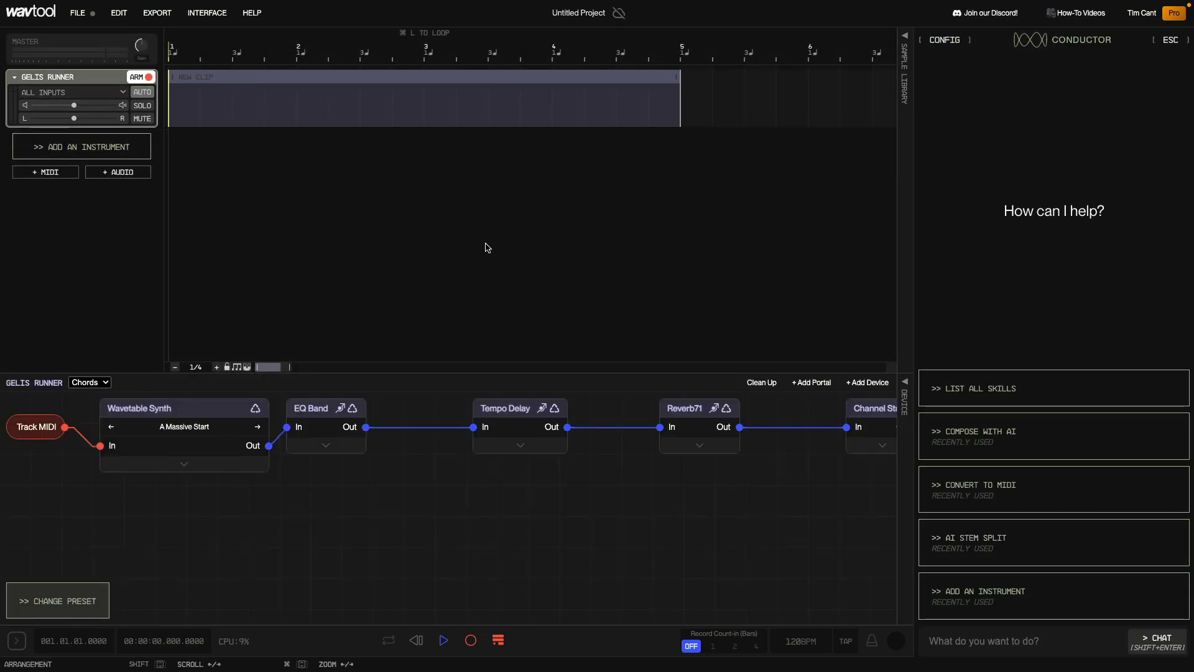
pyautogui.press('Escape')
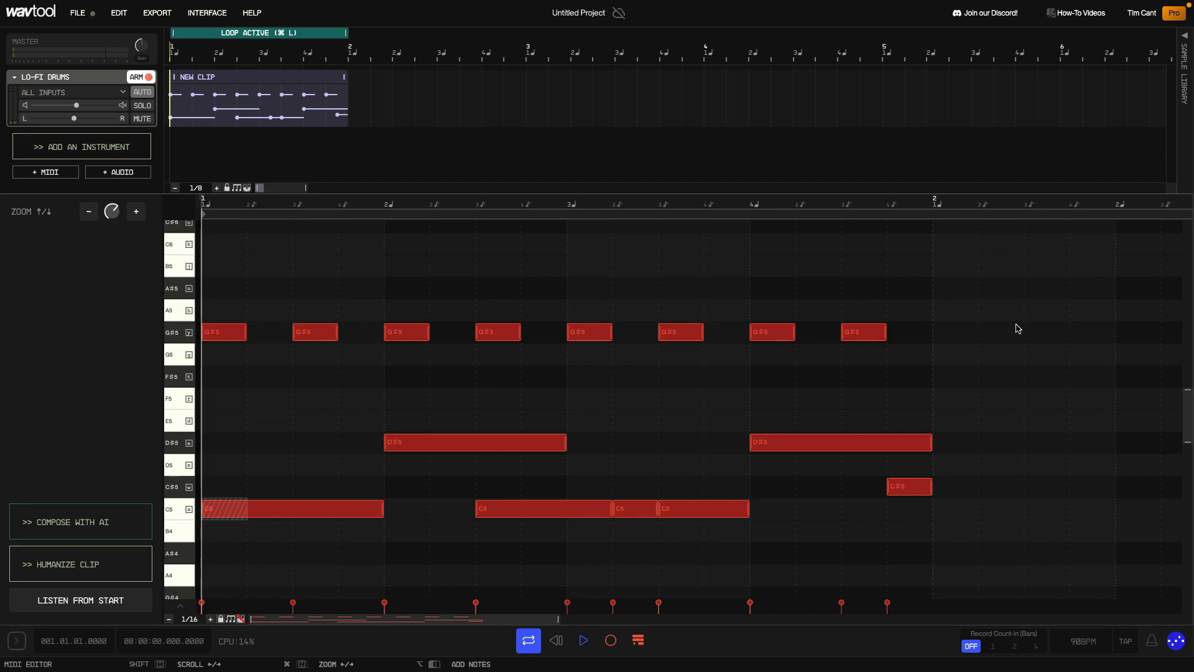
# - Play the Lo-Fi Drums clip while nudging the C#5 note slightly later, then stop playback
pyautogui.press('space')
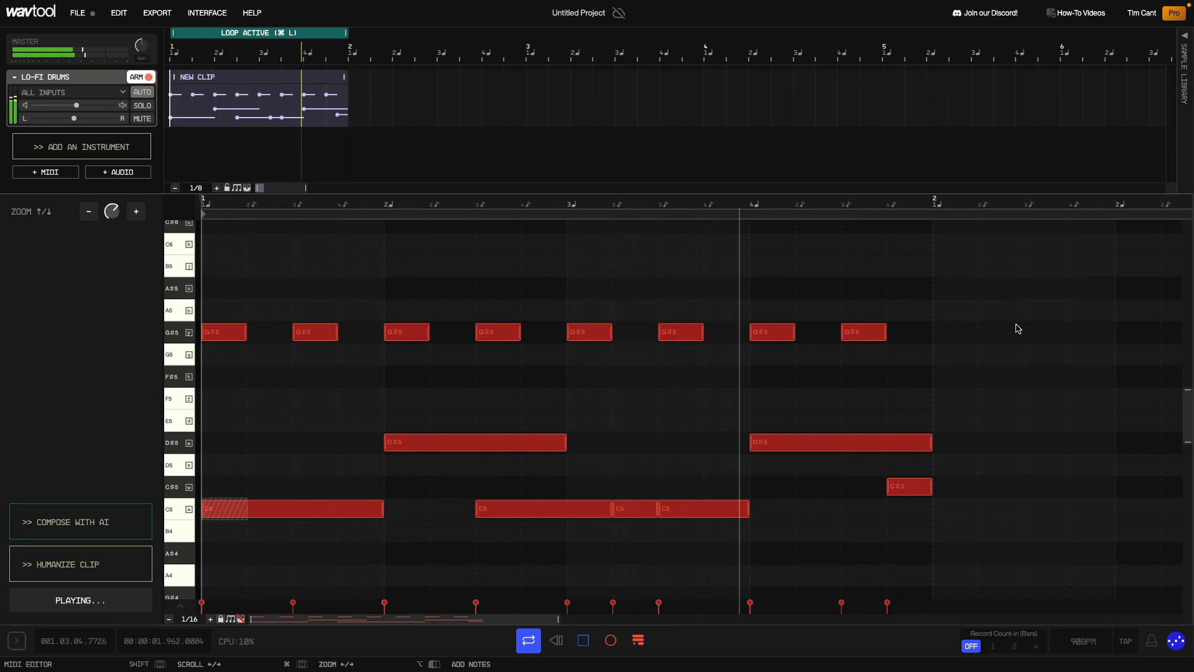
pyautogui.rightClick(911, 486)
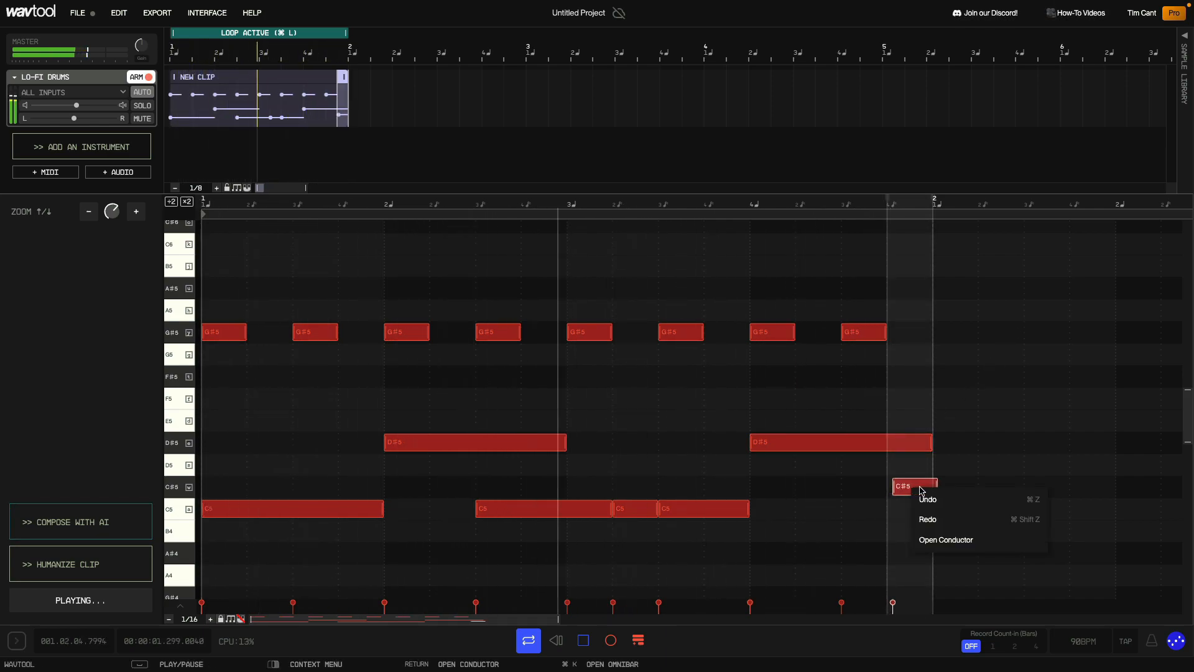
pyautogui.click(1043, 393)
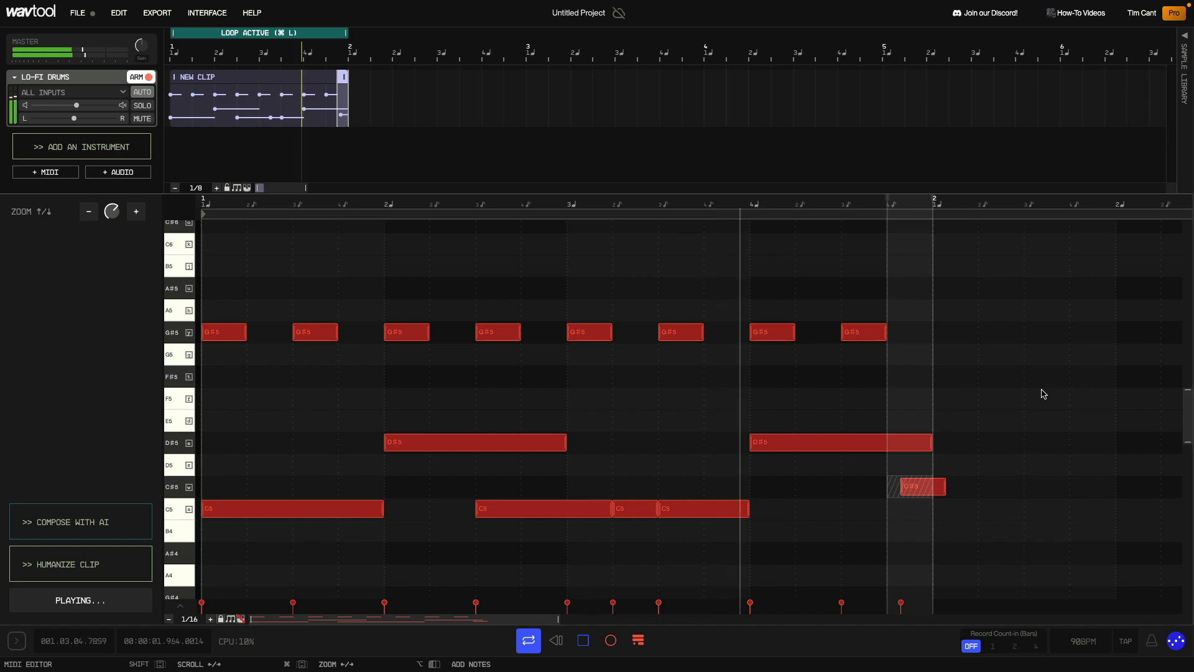
pyautogui.press('space')
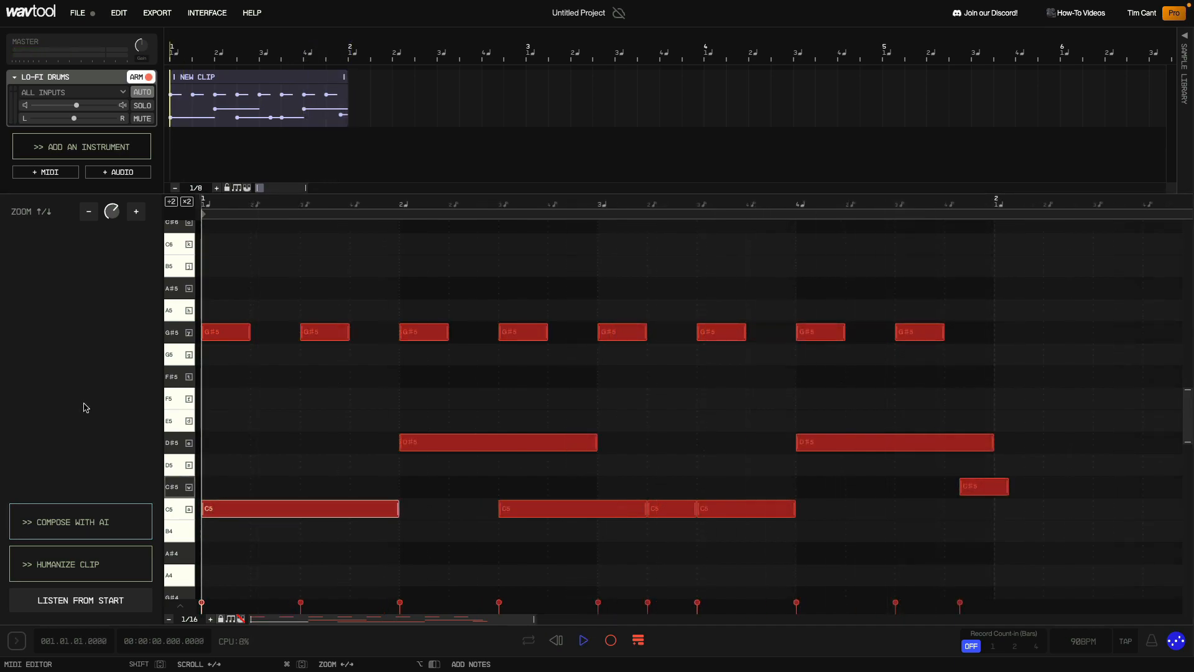
# - Humanize the clip by adjusting the velocity and timing variation amounts
pyautogui.click(83, 564)
pyautogui.moveTo(1035, 332); pyautogui.dragTo(1034, 280)
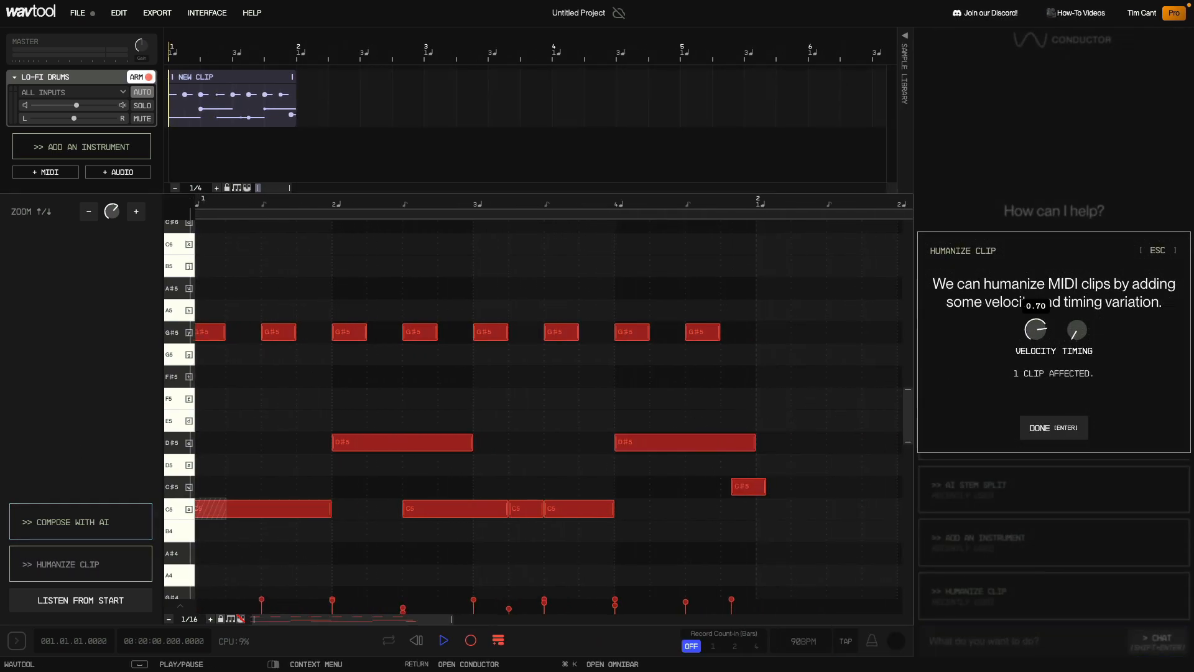
pyautogui.moveTo(1035, 232); pyautogui.dragTo(1035, 257)
pyautogui.moveTo(1078, 335); pyautogui.dragTo(1077, 262)
pyautogui.click(1057, 428)
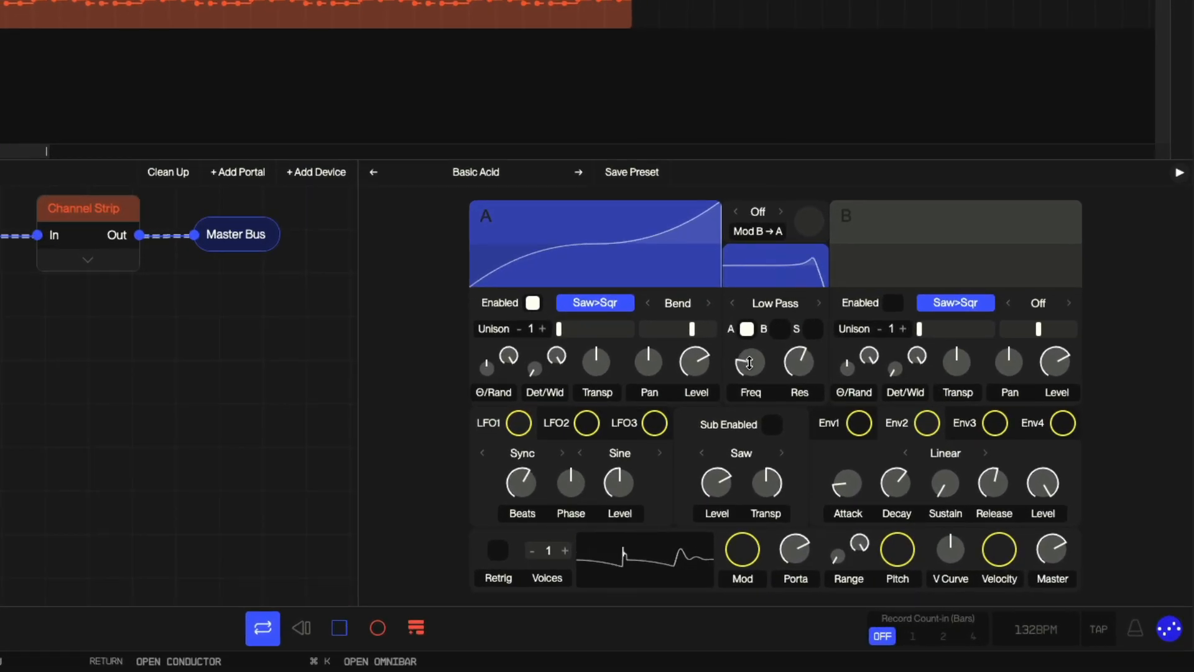
# - Create an automation lane for the Wavetable Synth's filter Freq knob
pyautogui.rightClick(877, 449)
pyautogui.click(808, 427)
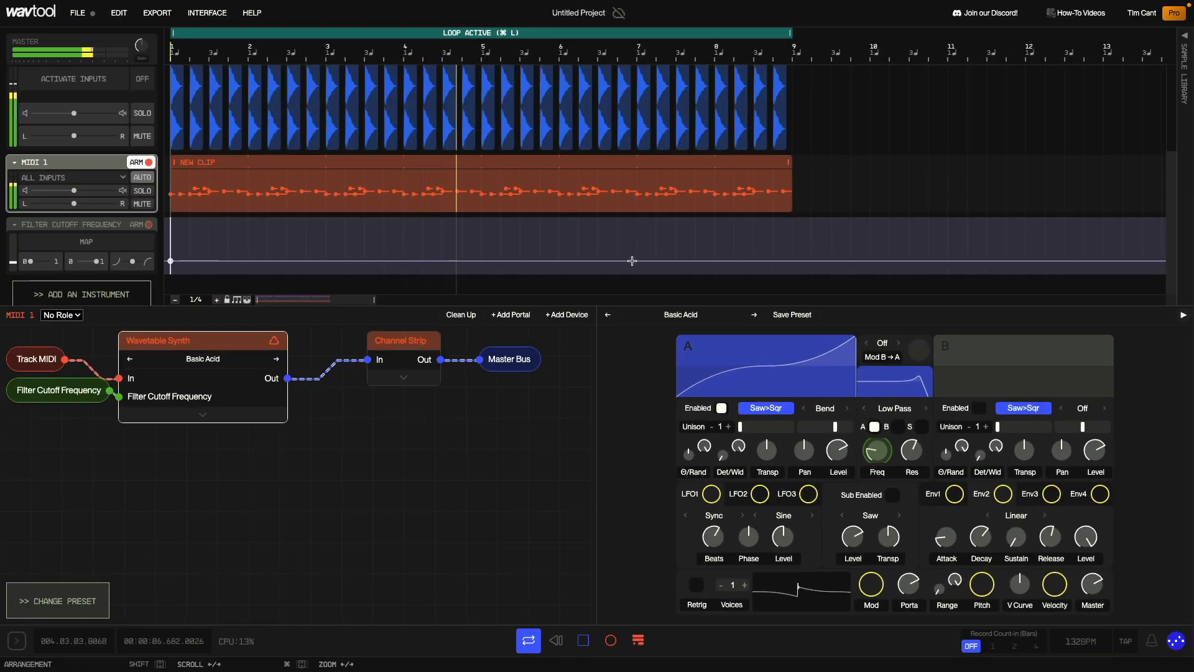
# - Add automation points making the filter cutoff ramp up toward bar 8
pyautogui.click(633, 261)
pyautogui.moveTo(694, 261); pyautogui.dragTo(753, 227)
pyautogui.rightClick(811, 217)
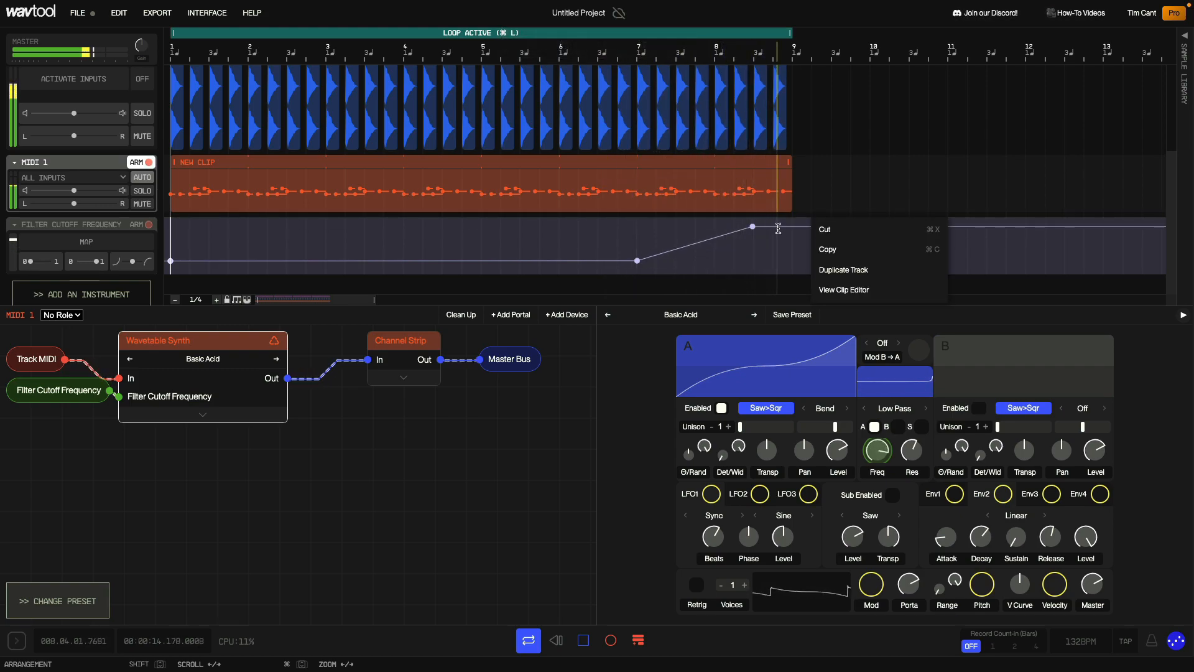
pyautogui.click(498, 240)
# - Add more cutoff automation points shaping rises and dips across bars 3 to 6
pyautogui.click(346, 258)
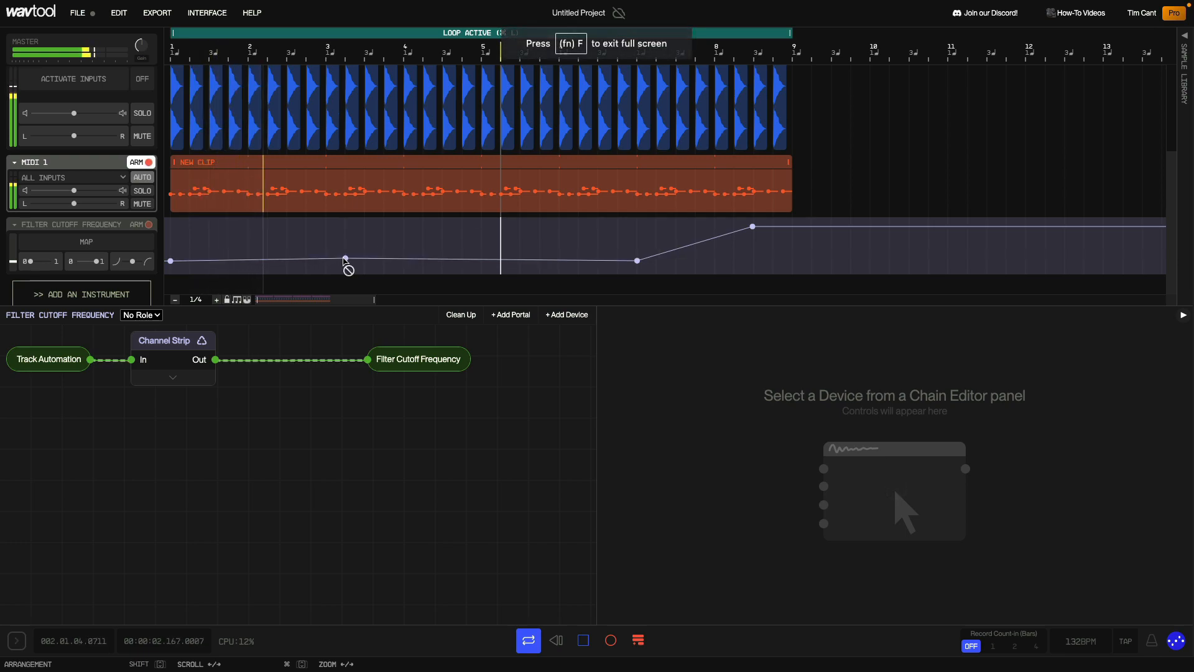
pyautogui.moveTo(345, 258); pyautogui.dragTo(403, 224)
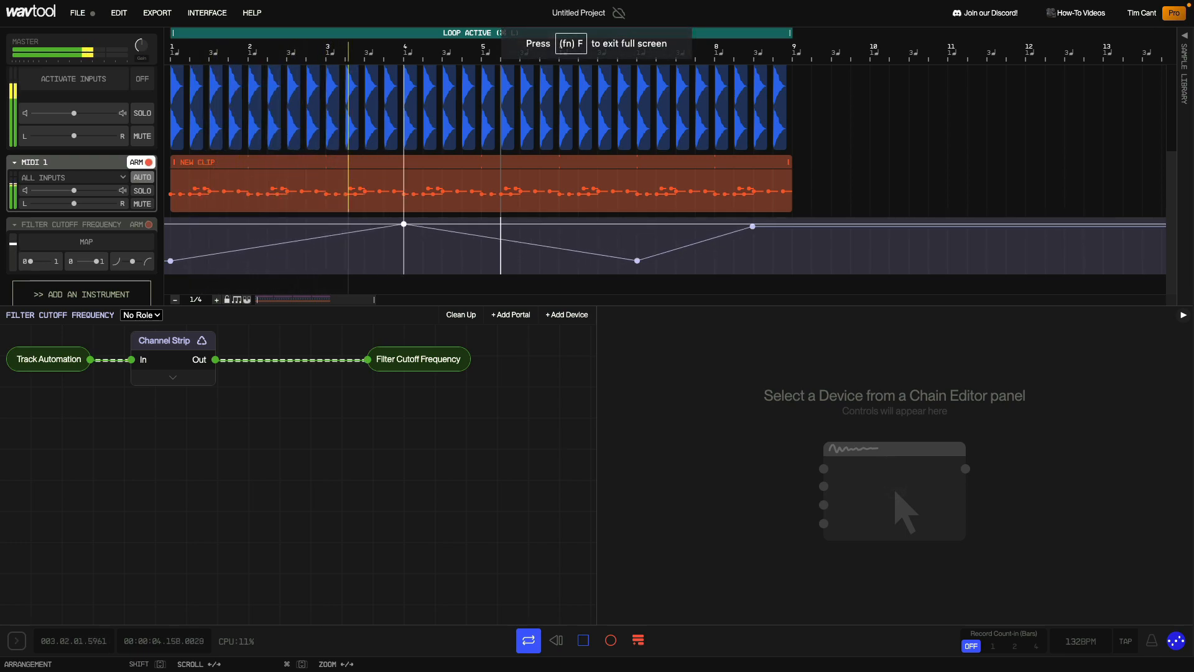
pyautogui.moveTo(543, 255); pyautogui.dragTo(501, 265)
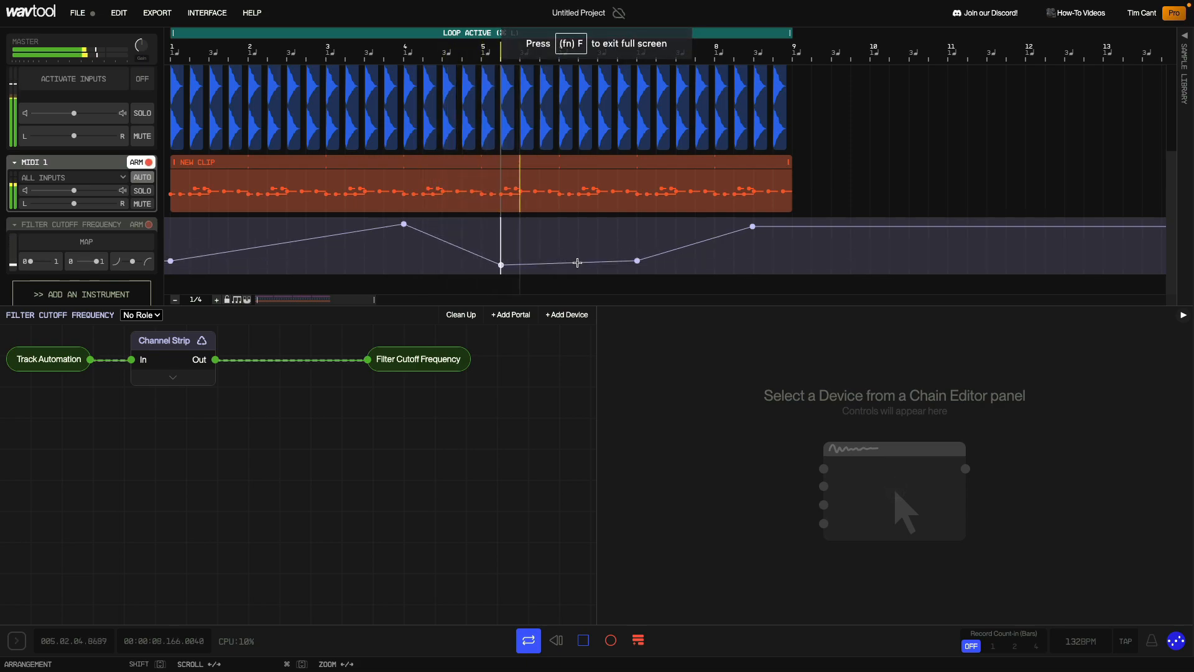
pyautogui.moveTo(579, 263); pyautogui.dragTo(578, 226)
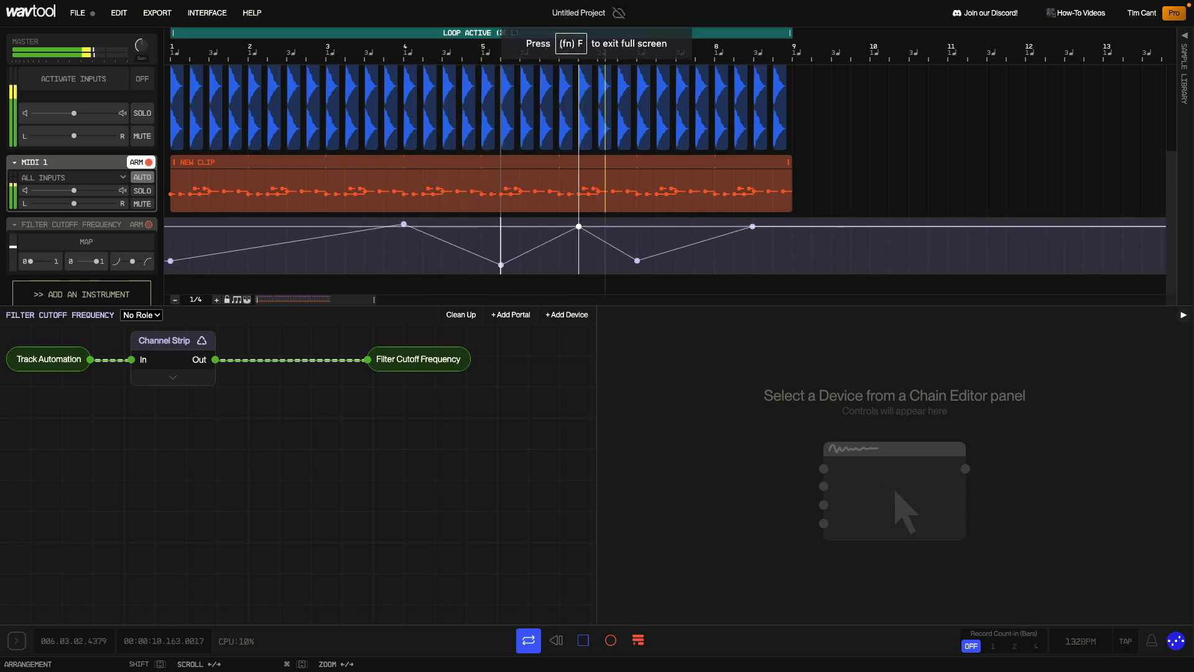